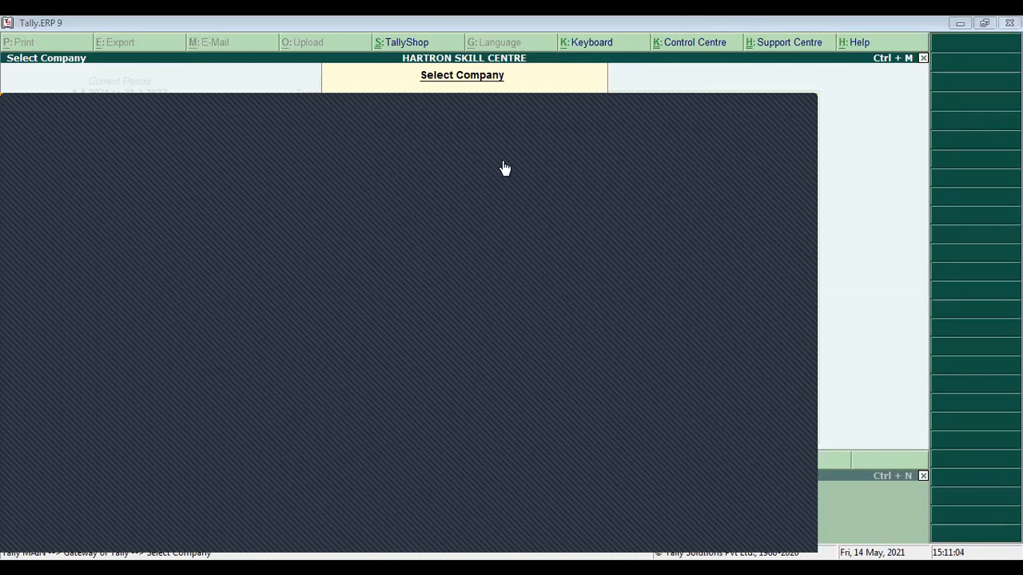
# Leave Tally.ERP 9 for the desktop, closing the open Public folder window, and open Computer
pyautogui.click(362, 475)
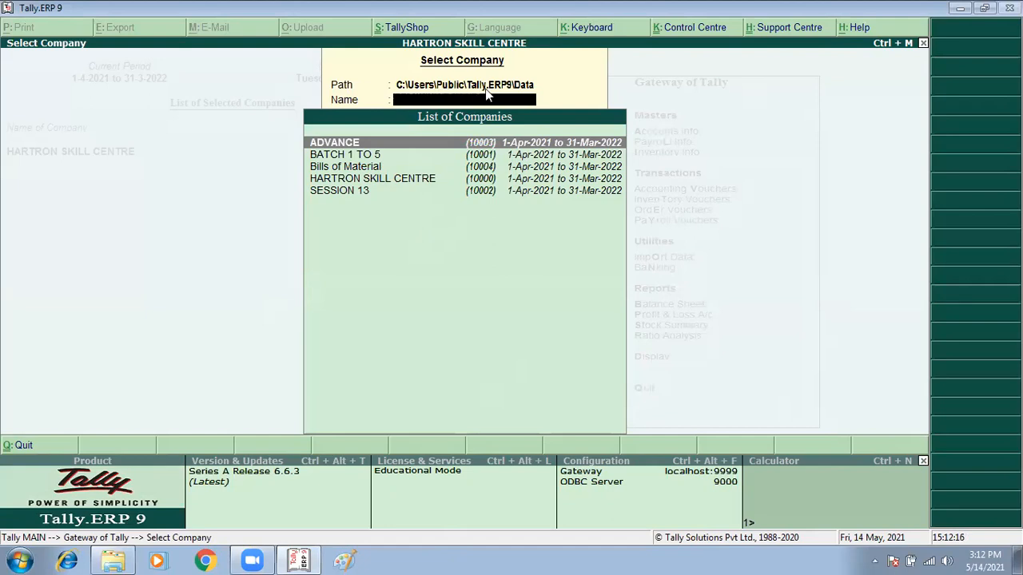
pyautogui.click(963, 8)
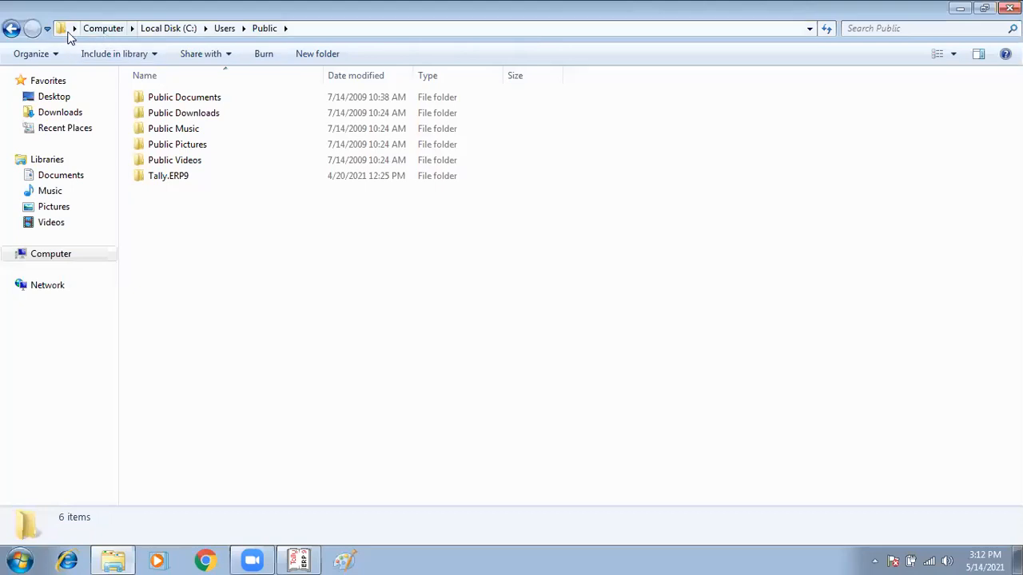
pyautogui.click(1010, 8)
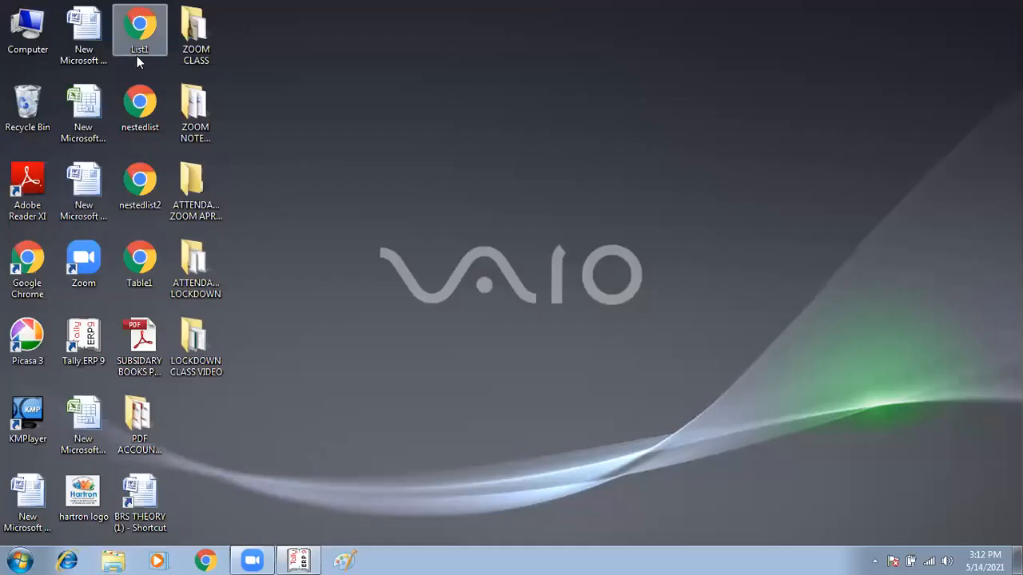
pyautogui.doubleClick(25, 30)
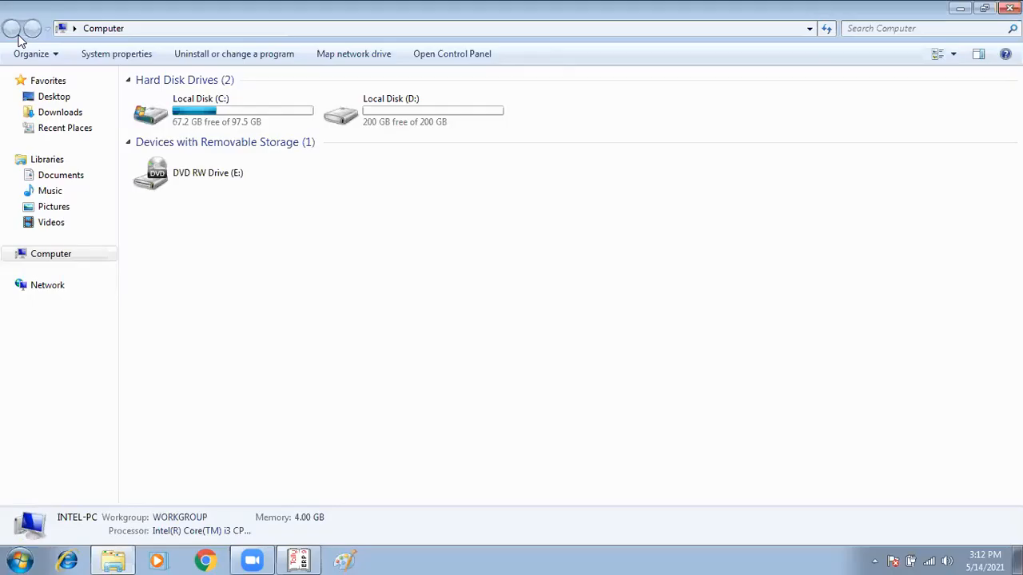
# Browse to the Users\Public folder on Local Disk (C:)
pyautogui.click(236, 118)
pyautogui.click(263, 152)
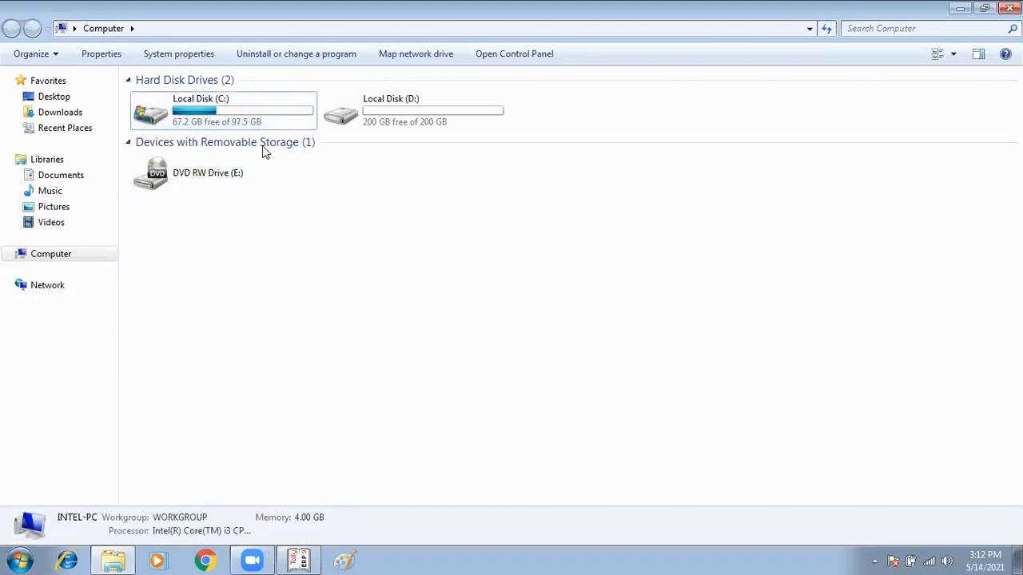
pyautogui.doubleClick(253, 122)
pyautogui.click(236, 129)
pyautogui.doubleClick(172, 161)
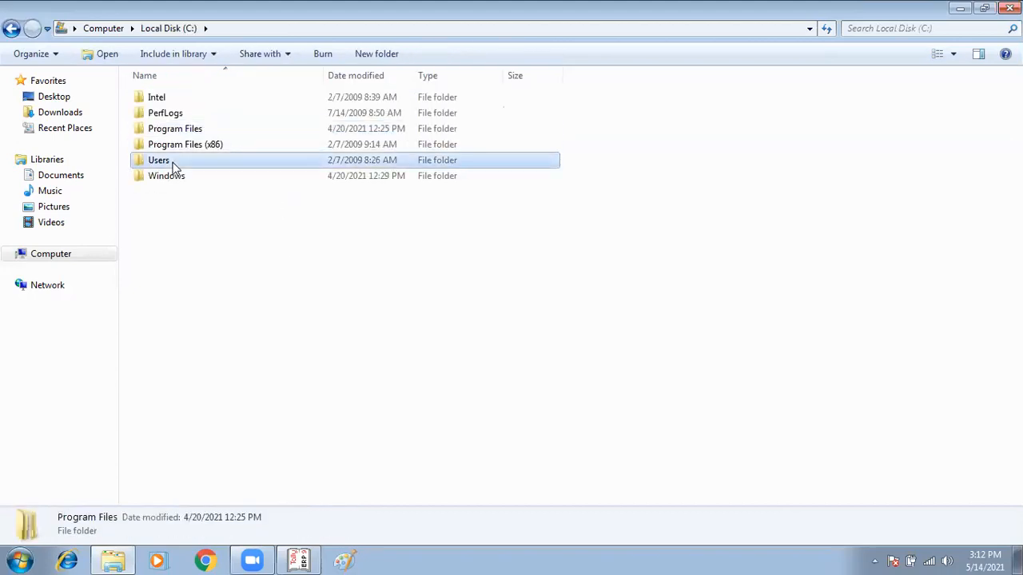
pyautogui.doubleClick(166, 117)
pyautogui.doubleClick(167, 117)
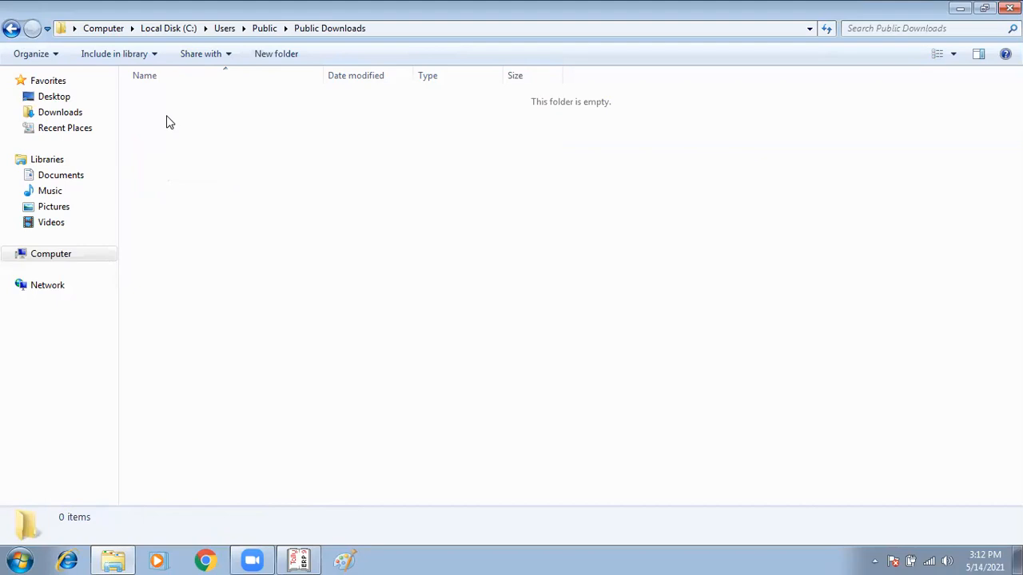
pyautogui.click(273, 35)
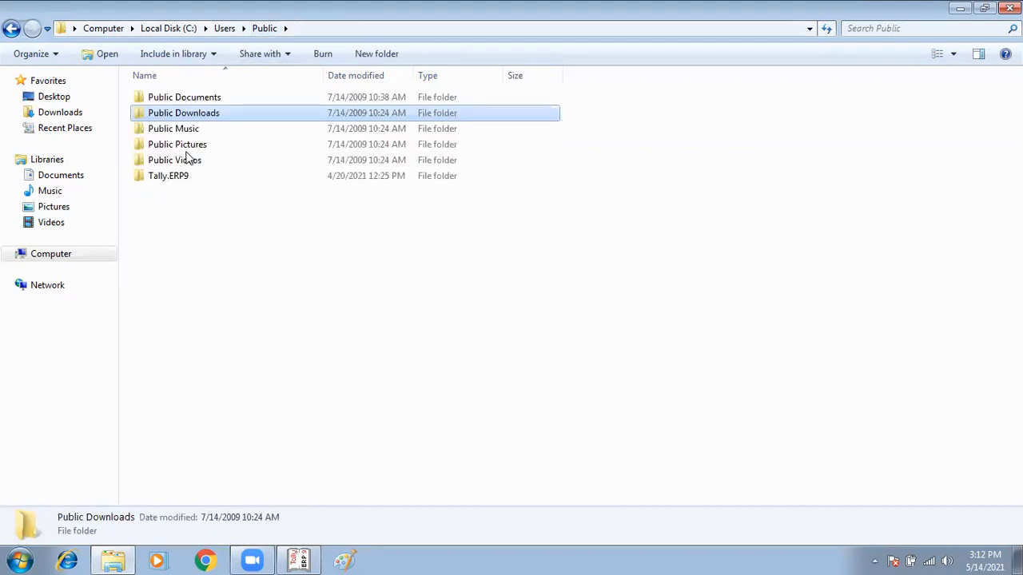
# Open the Data folder inside the Tally.ERP9 folder
pyautogui.click(183, 183)
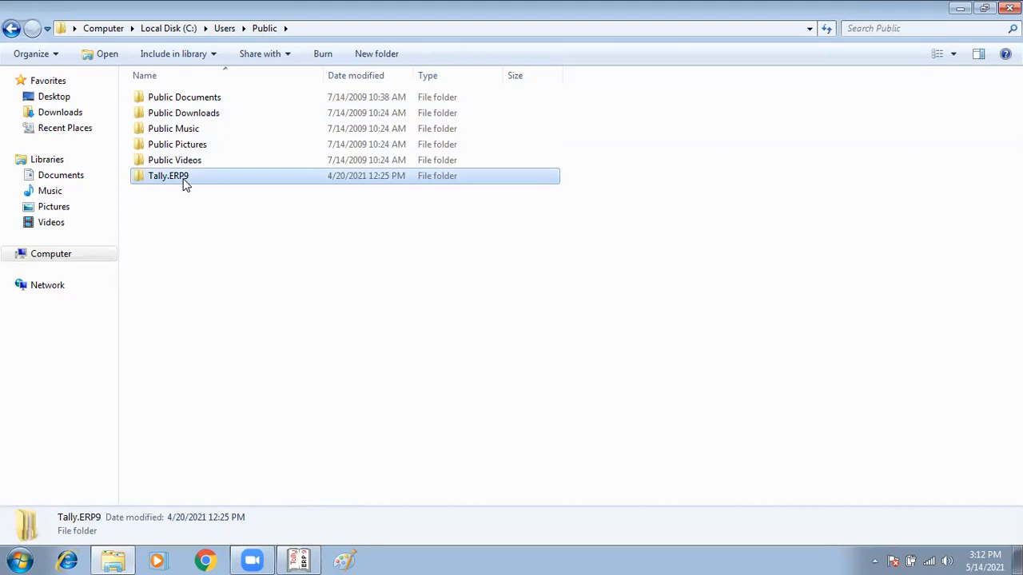
pyautogui.click(214, 315)
pyautogui.click(171, 181)
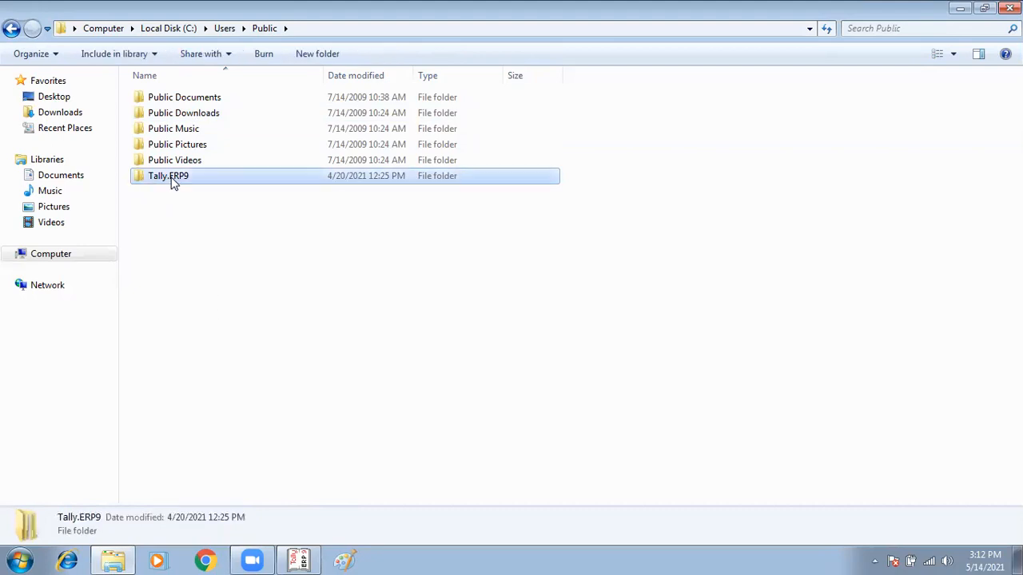
pyautogui.doubleClick(171, 182)
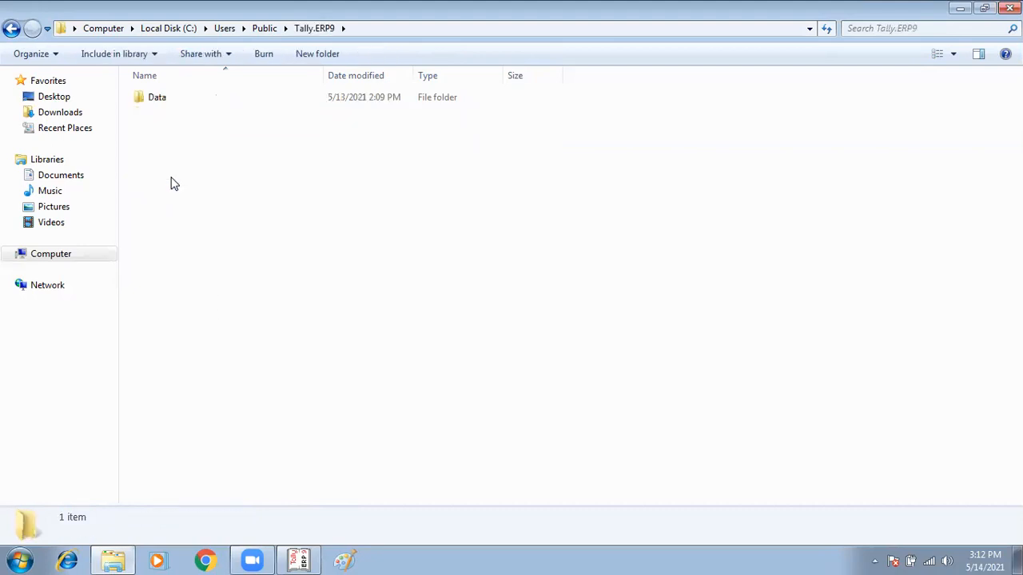
pyautogui.doubleClick(157, 102)
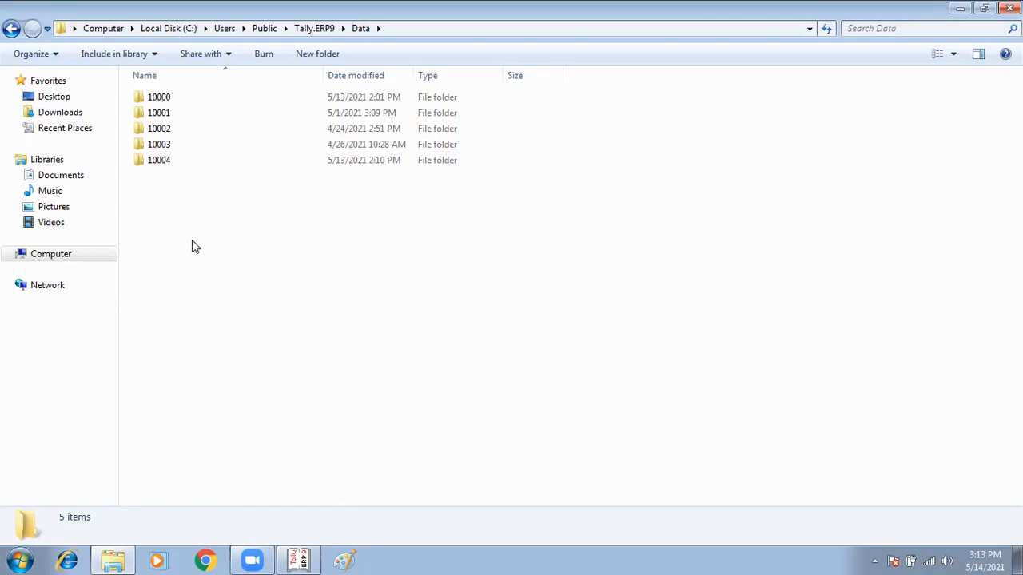
# Compare the company numbers in Tally.ERP 9's List of Companies with the numbered folders in the Data folder
pyautogui.click(306, 558)
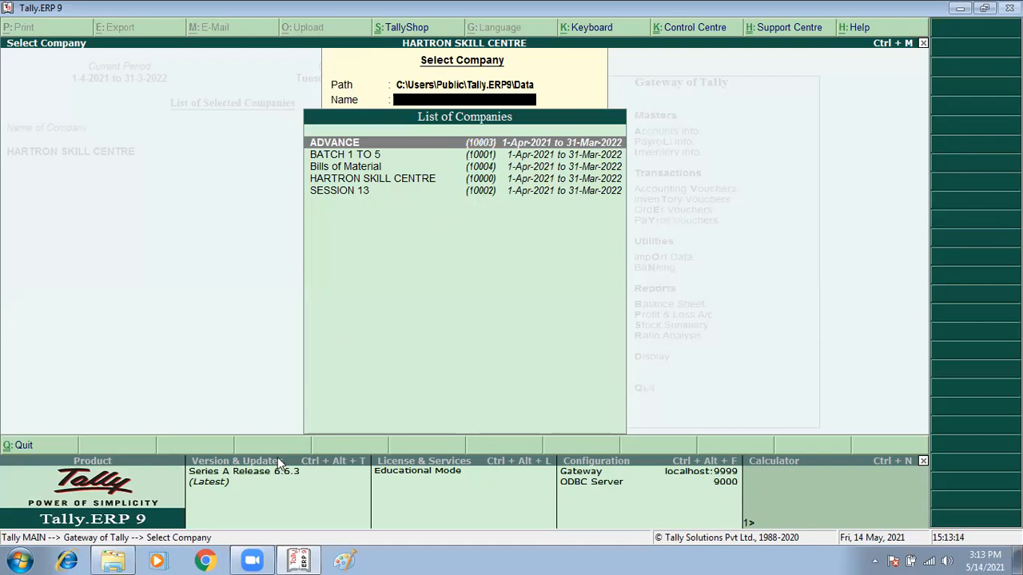
pyautogui.click(118, 560)
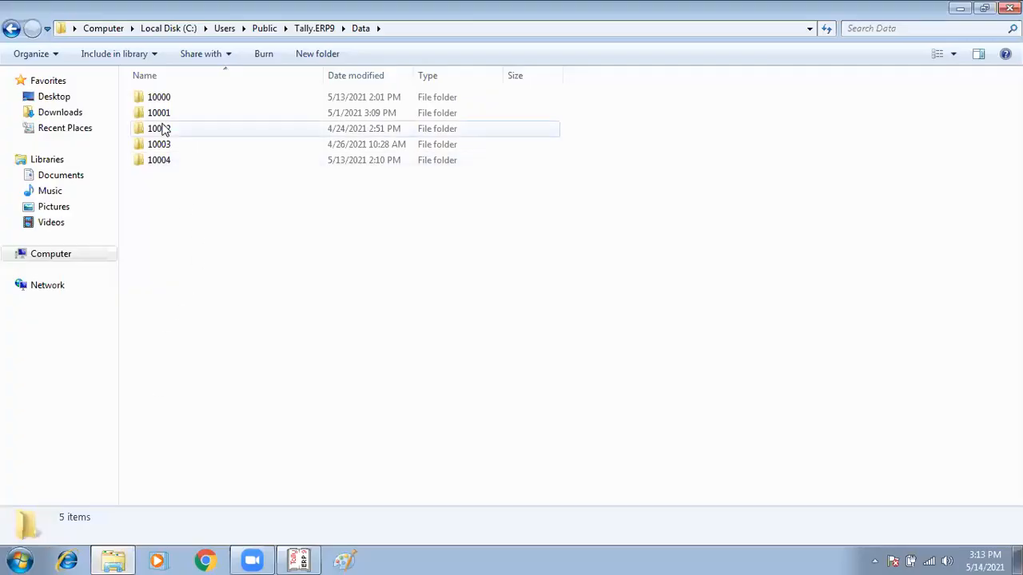
pyautogui.click(299, 560)
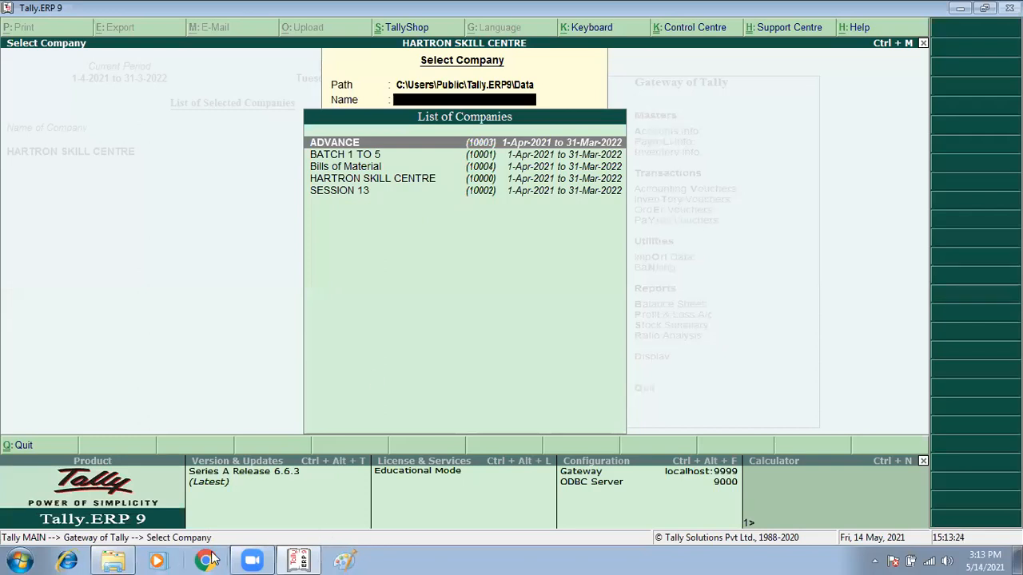
pyautogui.click(120, 560)
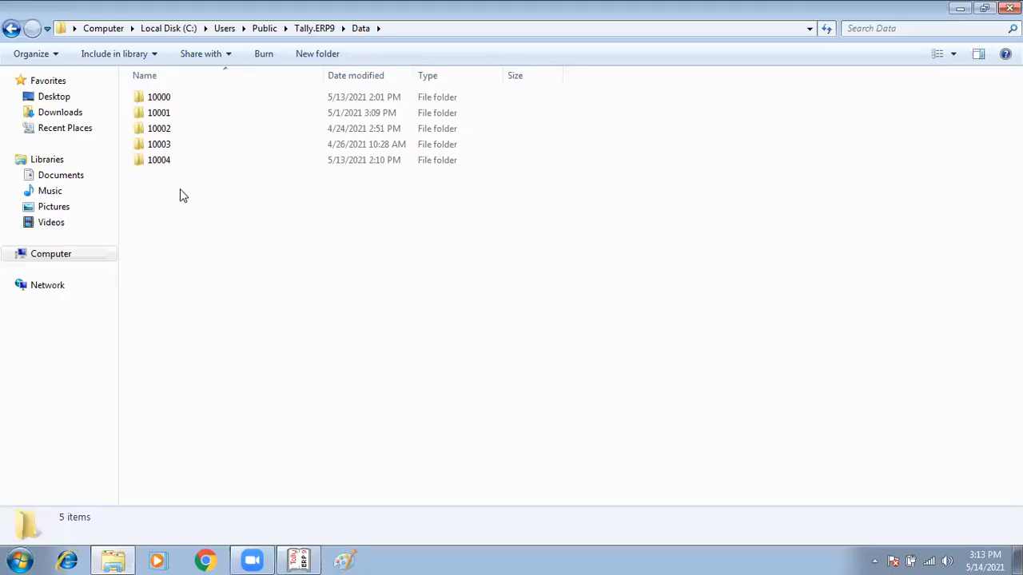
# Copy the company data folder 10002 from the Tally.ERP9 Data folder
pyautogui.click(162, 133)
pyautogui.rightClick(162, 133)
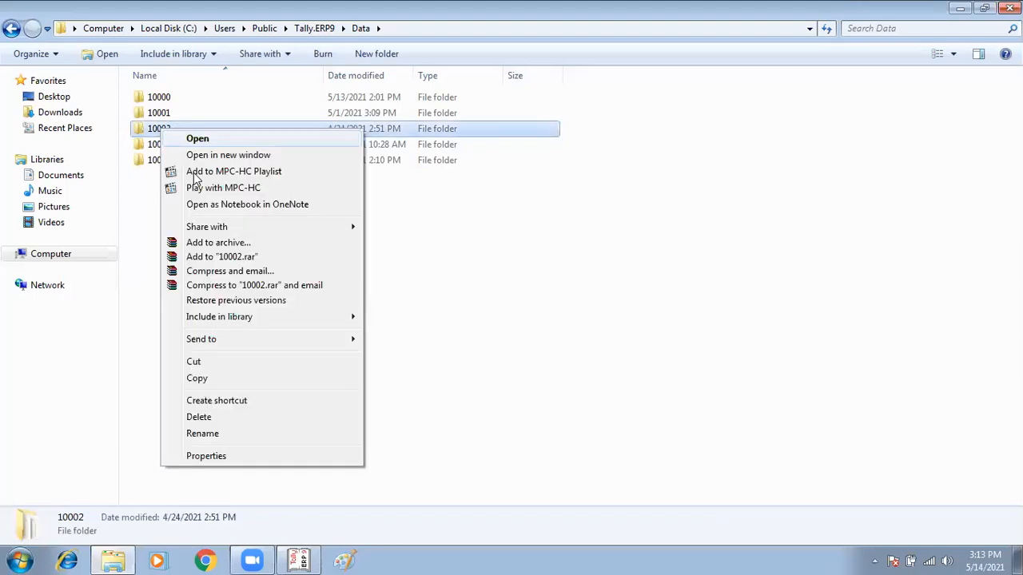
pyautogui.click(234, 379)
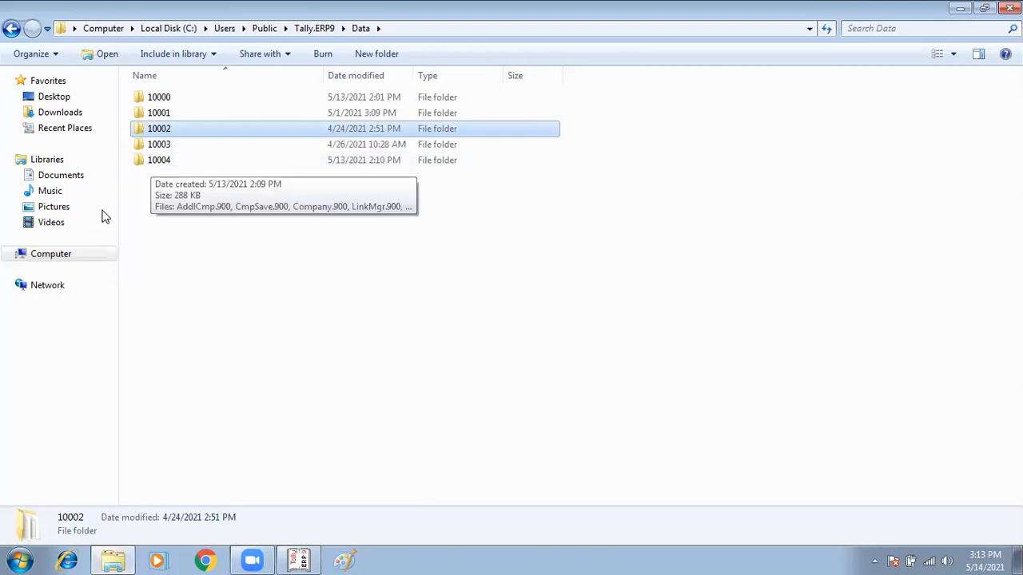
# Create a new folder named abc on Local Disk (D:)
pyautogui.click(103, 28)
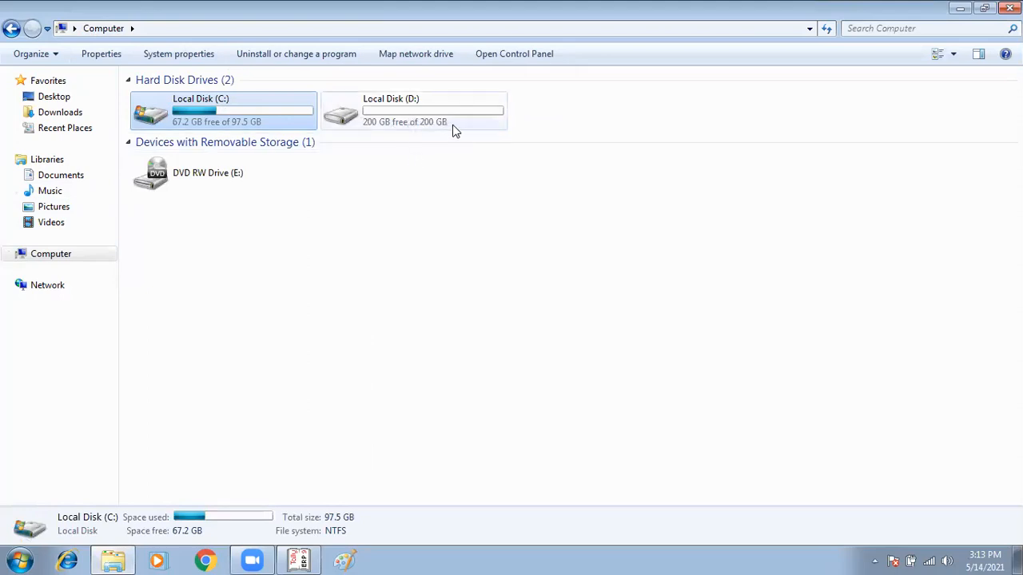
pyautogui.doubleClick(413, 128)
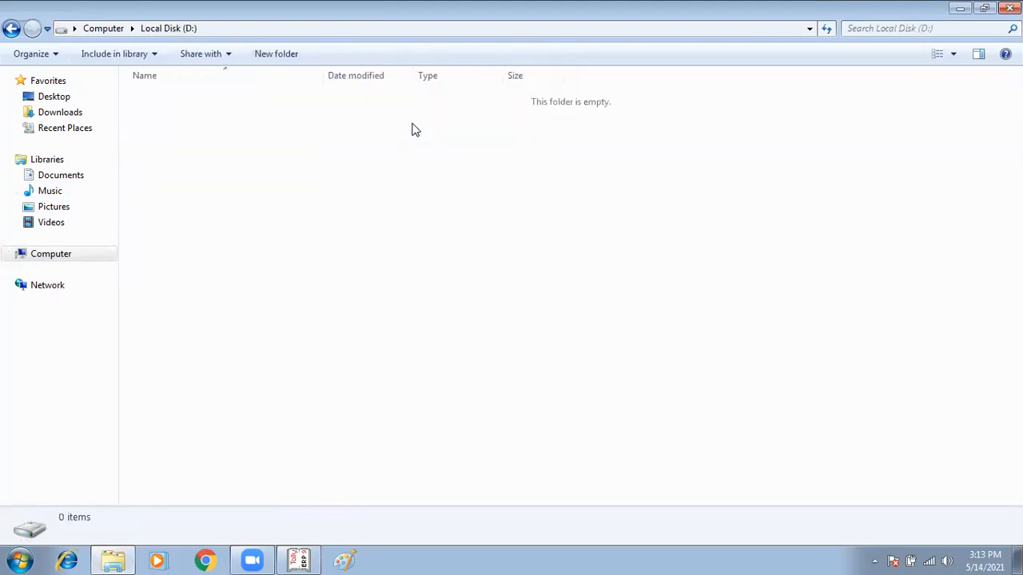
pyautogui.click(276, 53)
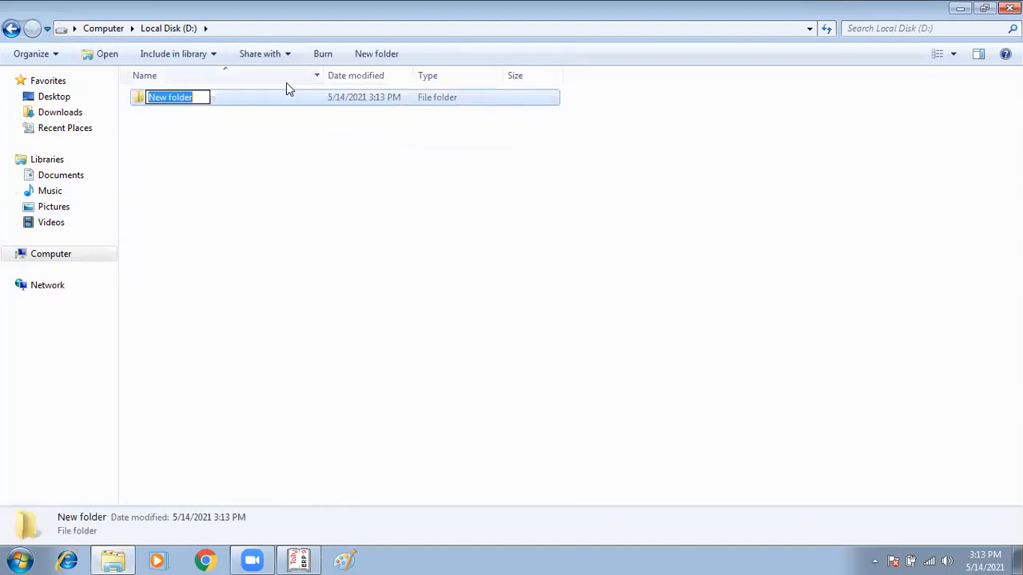
pyautogui.write('abc')
pyautogui.press('Return')
# Paste the copied 10002 company data folder into the abc folder
pyautogui.click(240, 151)
pyautogui.doubleClick(171, 99)
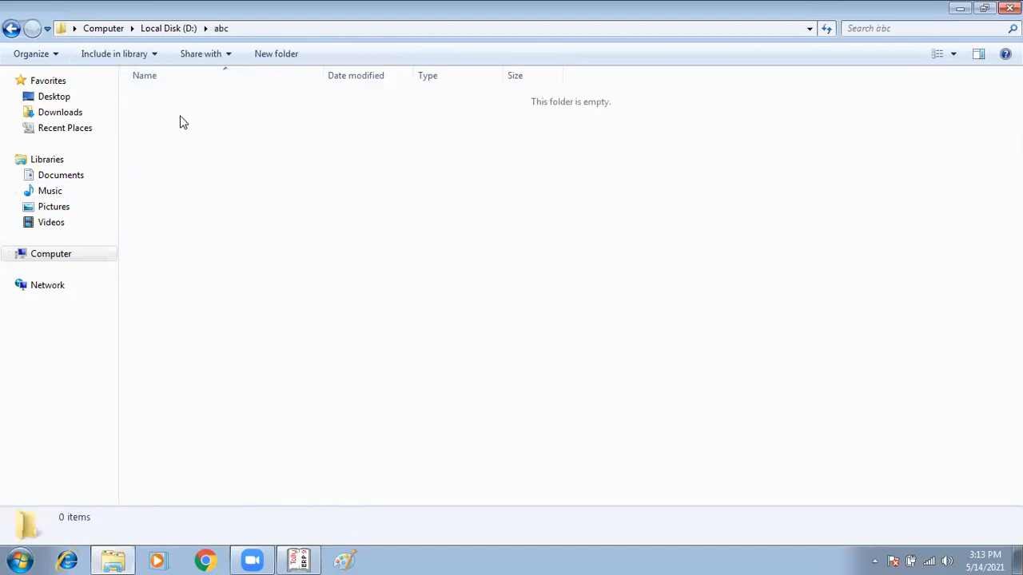
pyautogui.rightClick(183, 122)
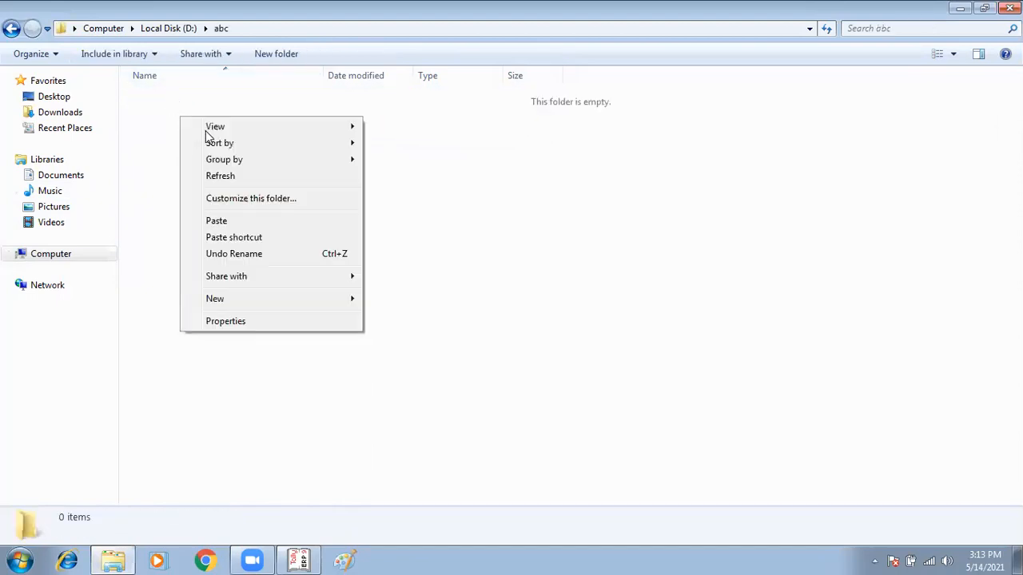
pyautogui.click(218, 221)
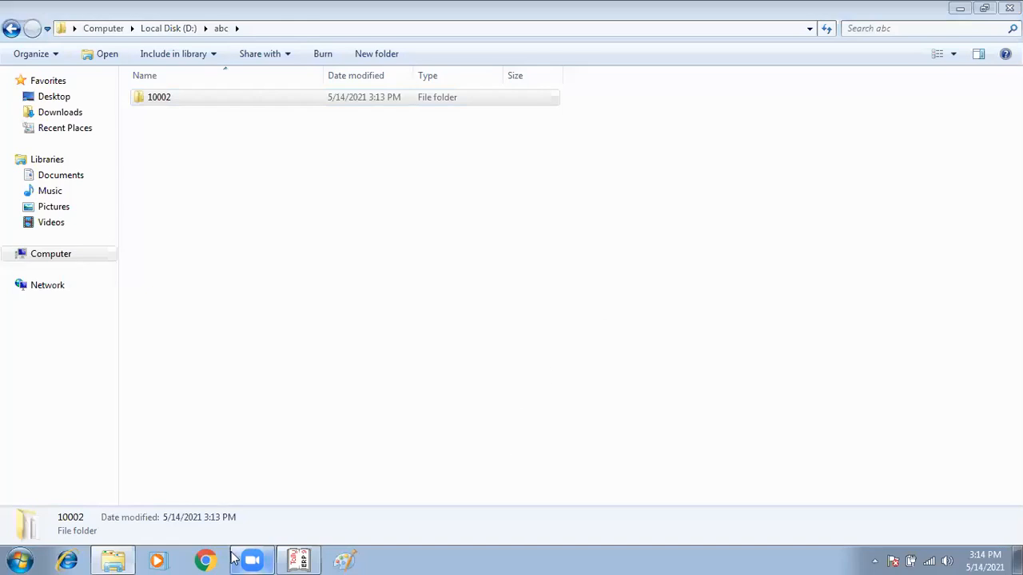
# Paste the captured screenshot into Paint, save it as the PNG file 11 in ATTENDANCE LOCKDOWN, and close Paint
pyautogui.click(349, 559)
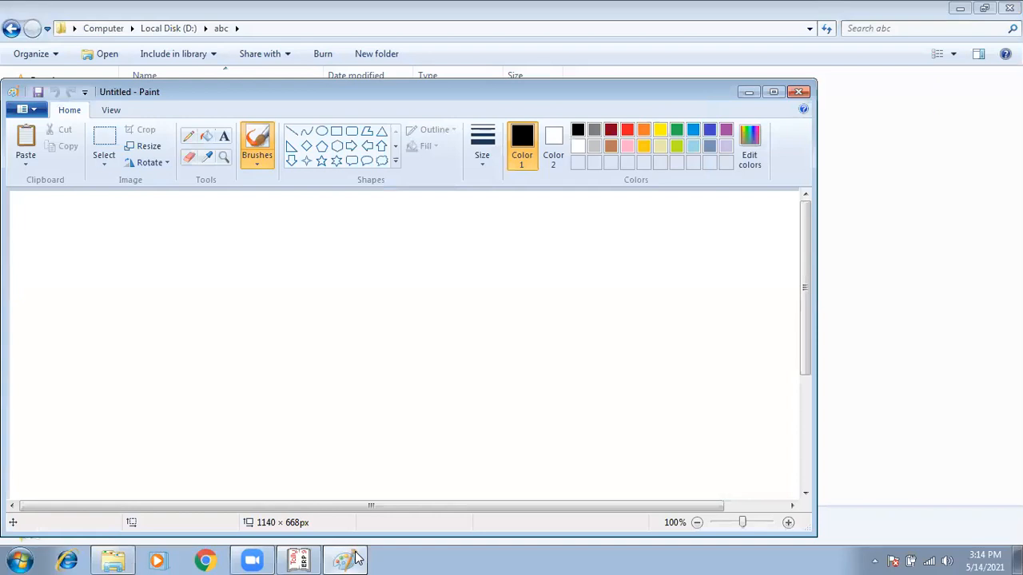
pyautogui.hotkey('ctrl', 'v')
pyautogui.hotkey('ctrl', 's')
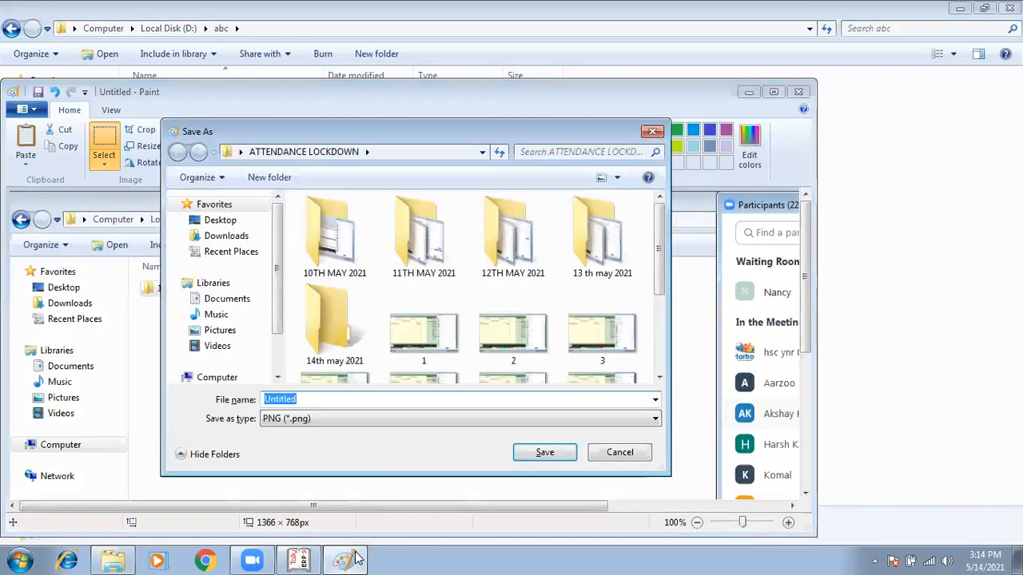
pyautogui.write('11')
pyautogui.press('Return')
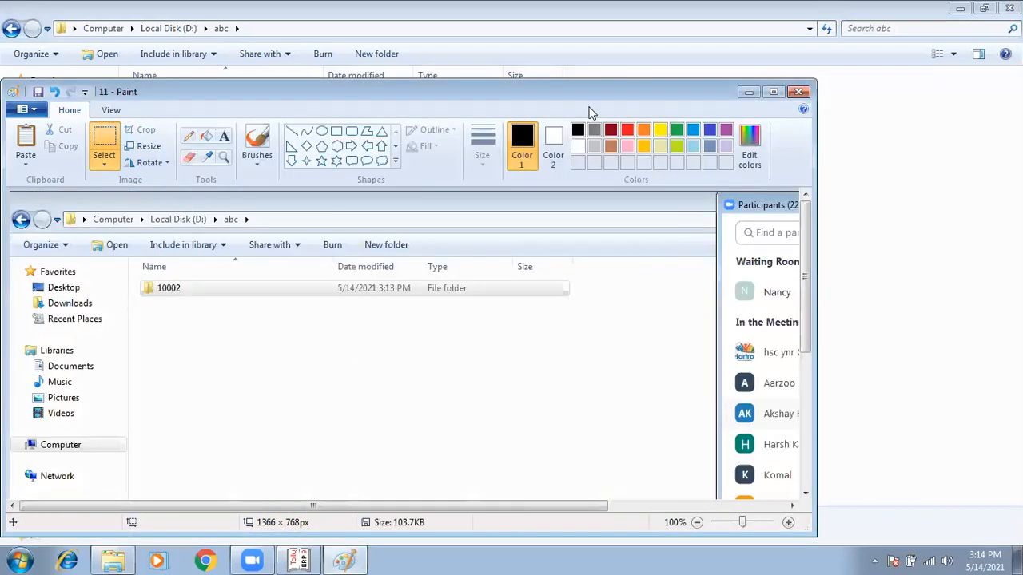
pyautogui.click(798, 91)
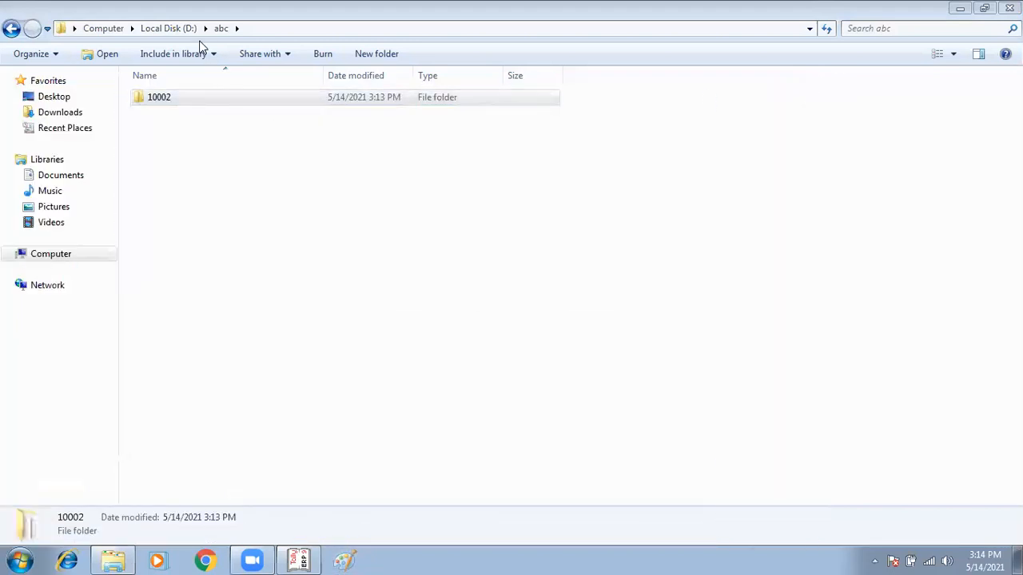
# Show the full path D:\abc of the folder that holds the 10002 copy
pyautogui.click(251, 28)
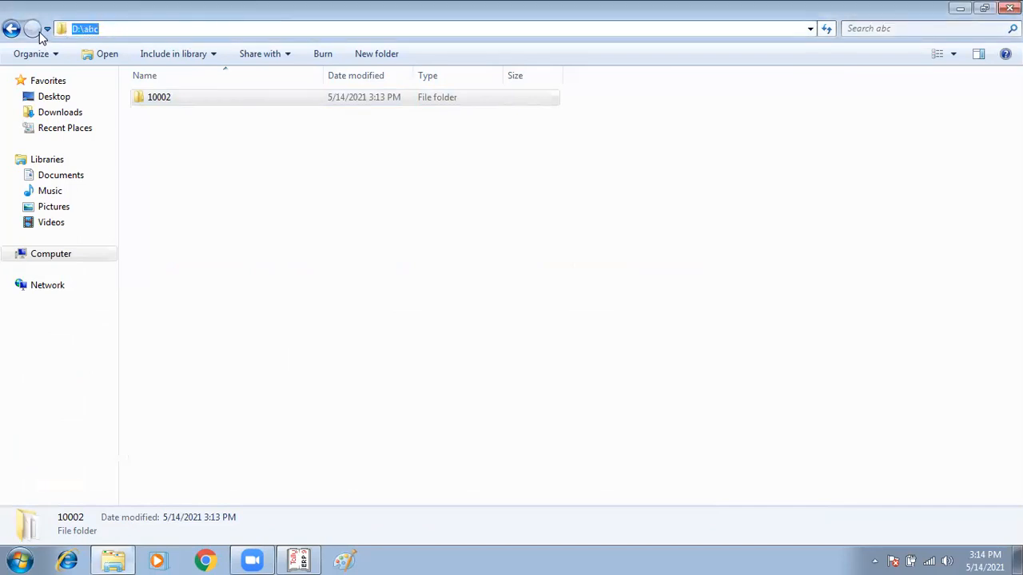
pyautogui.click(11, 29)
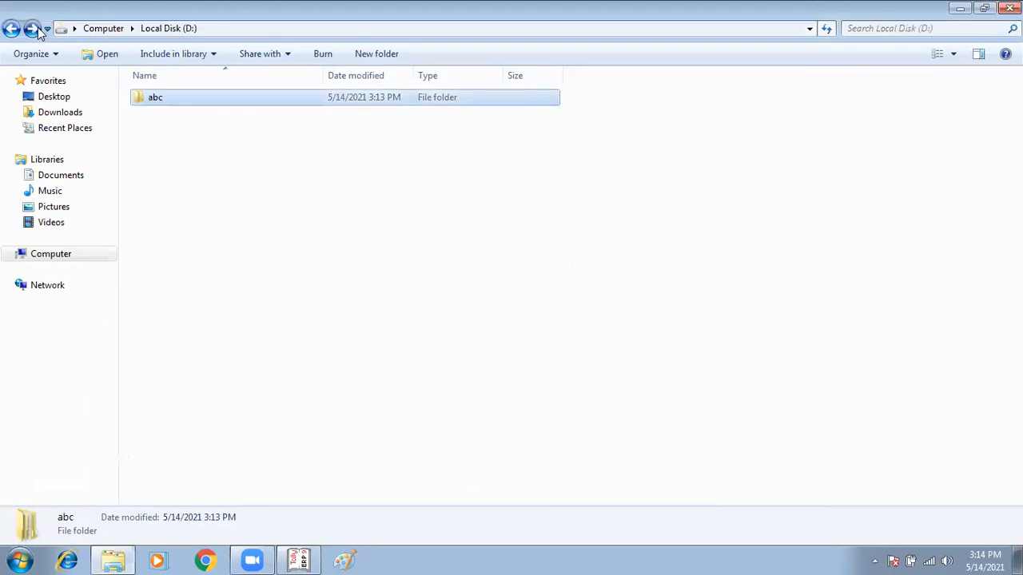
pyautogui.doubleClick(182, 97)
pyautogui.rightClick(183, 97)
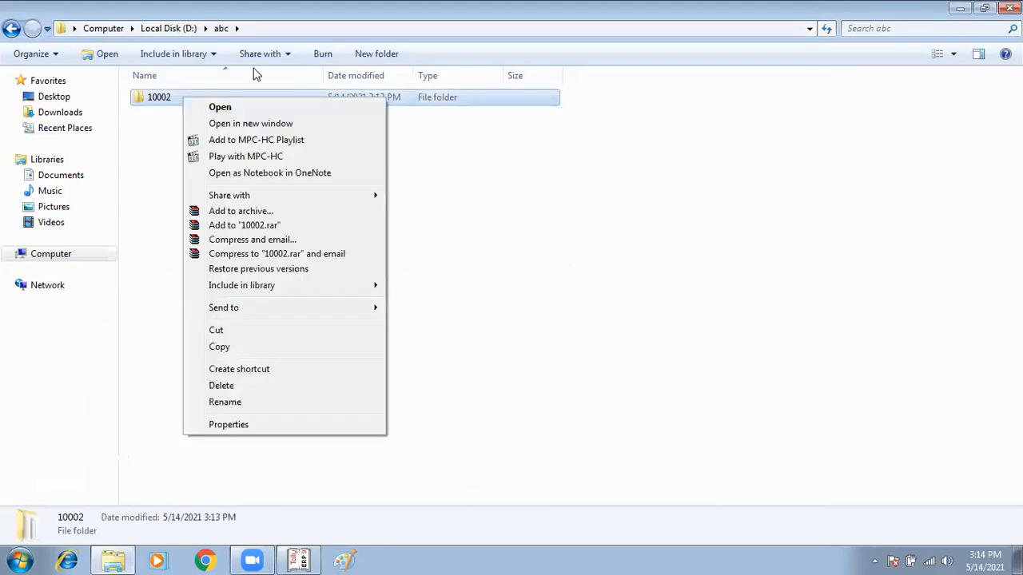
pyautogui.click(282, 29)
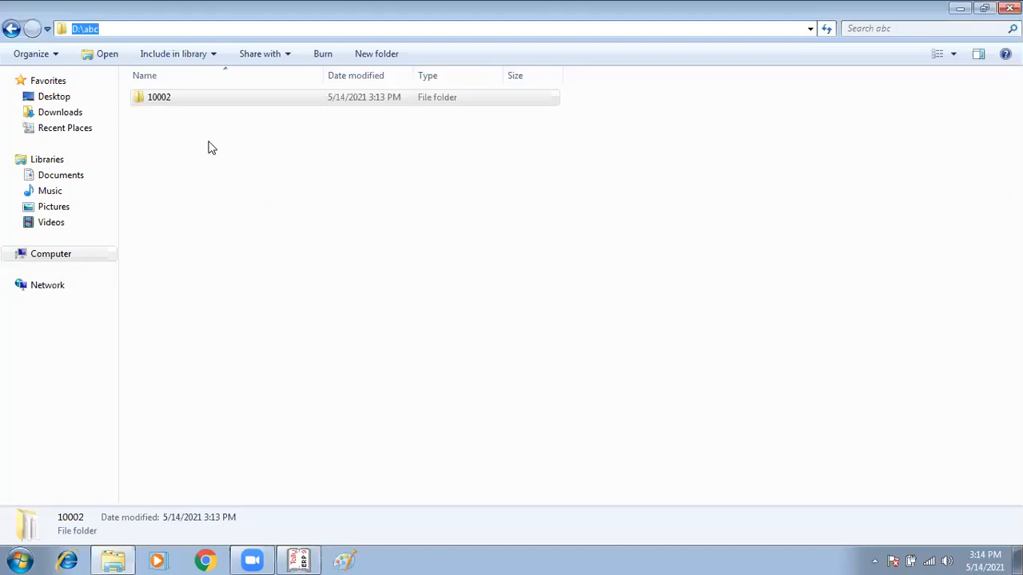
# Switch back to the Select Company screen in Tally.ERP 9
pyautogui.click(300, 559)
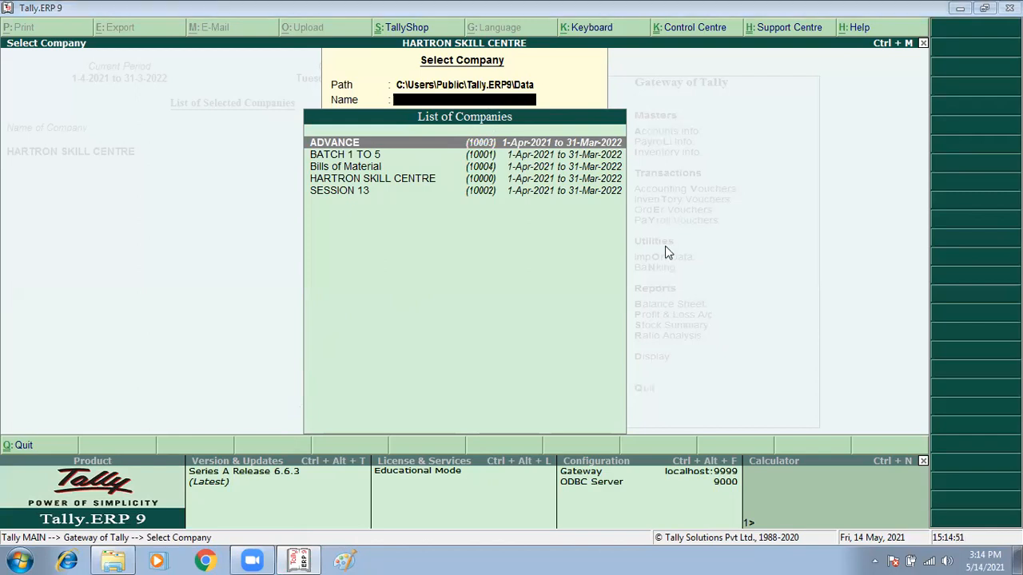
pyautogui.click(204, 559)
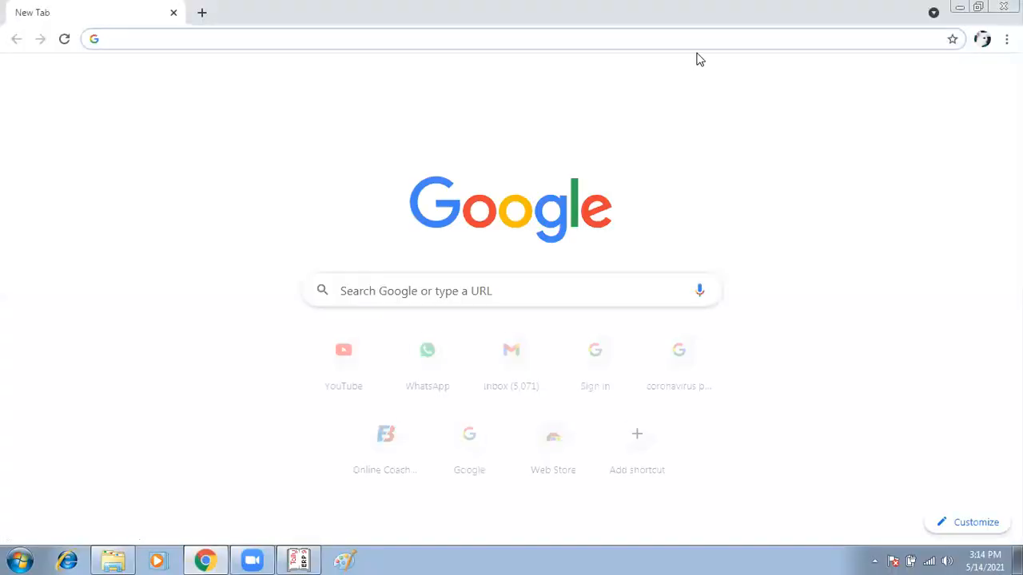
pyautogui.click(205, 559)
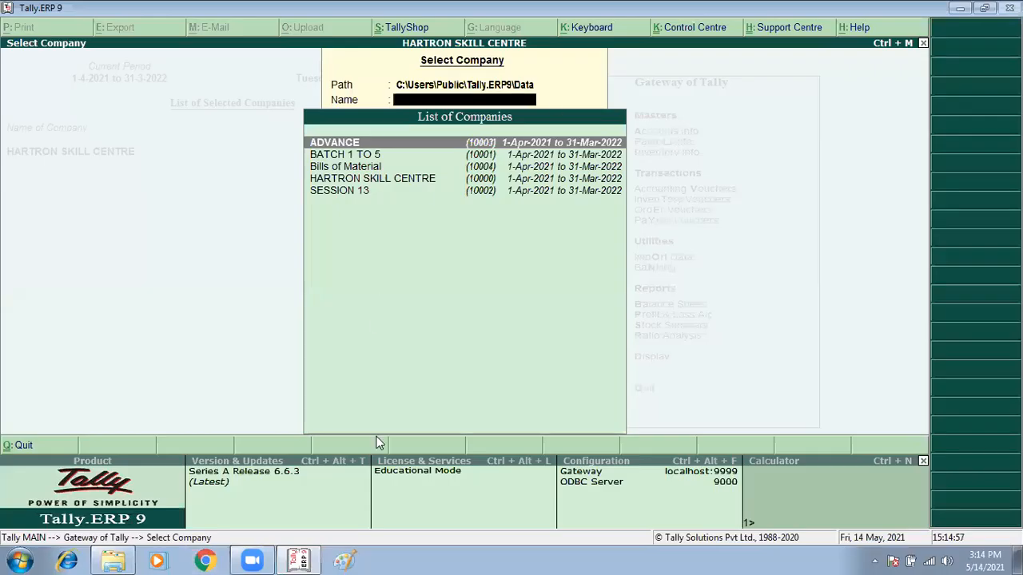
# Paste the captured Select Company screenshot into Paint, save it as 12 in ATTENDANCE LOCKDOWN, and close Paint
pyautogui.click(345, 559)
pyautogui.hotkey('ctrl', 'v')
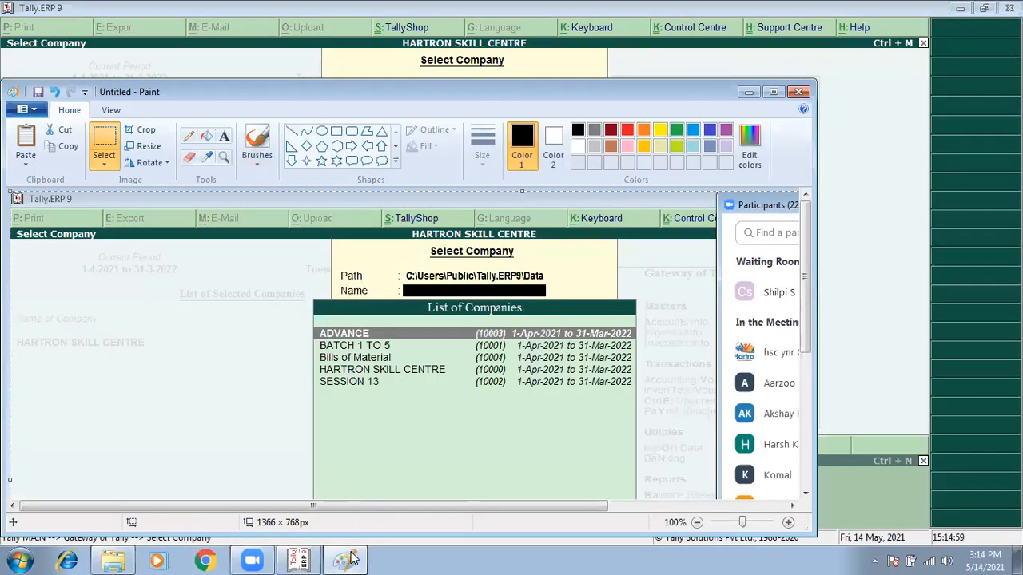
pyautogui.hotkey('ctrl', 's')
pyautogui.write('12')
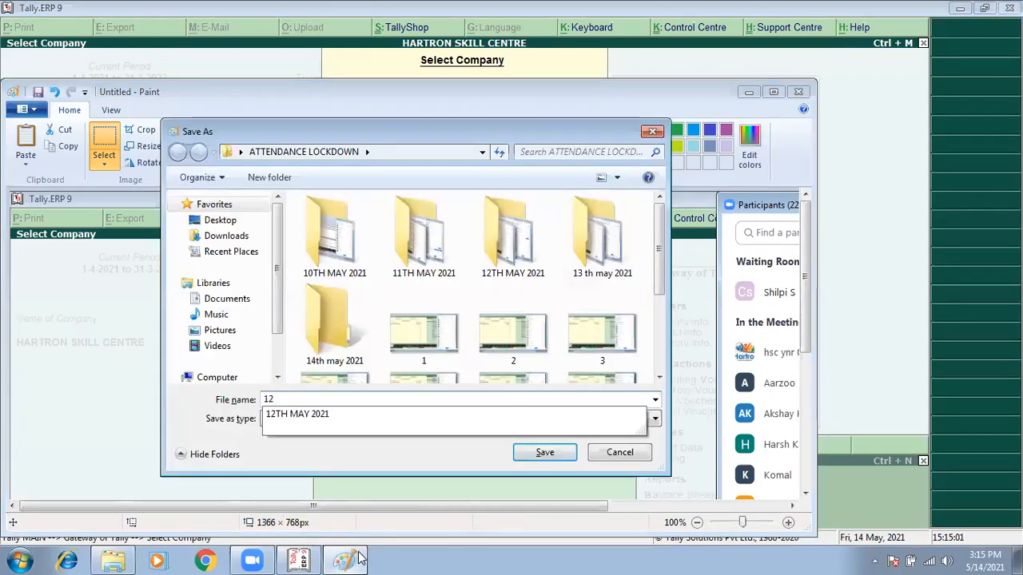
pyautogui.press('Return')
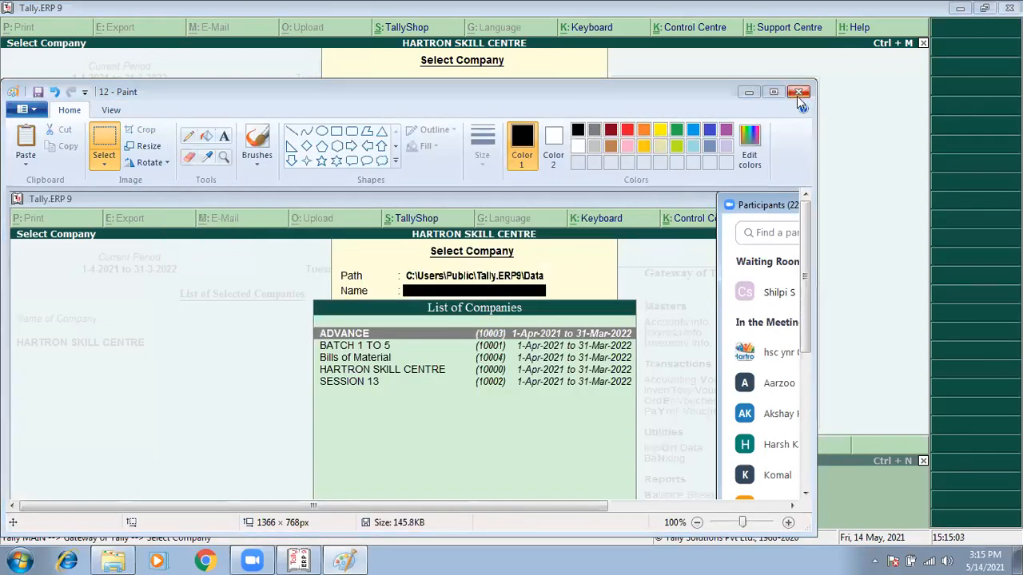
pyautogui.click(797, 95)
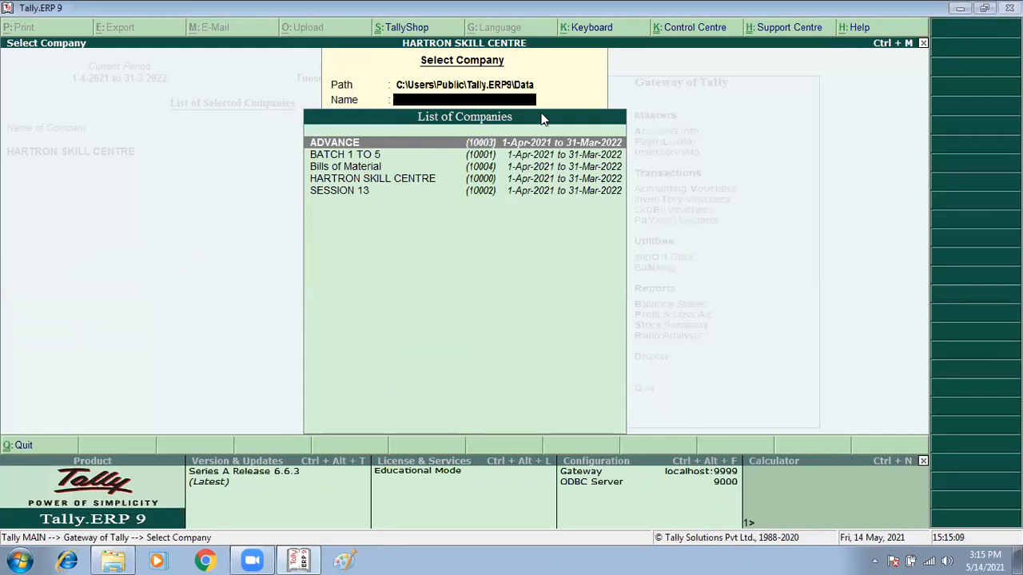
# Set the Select Company path to d:\abc, view the companies stored there, and return to Gateway of Tally
pyautogui.press('Escape')
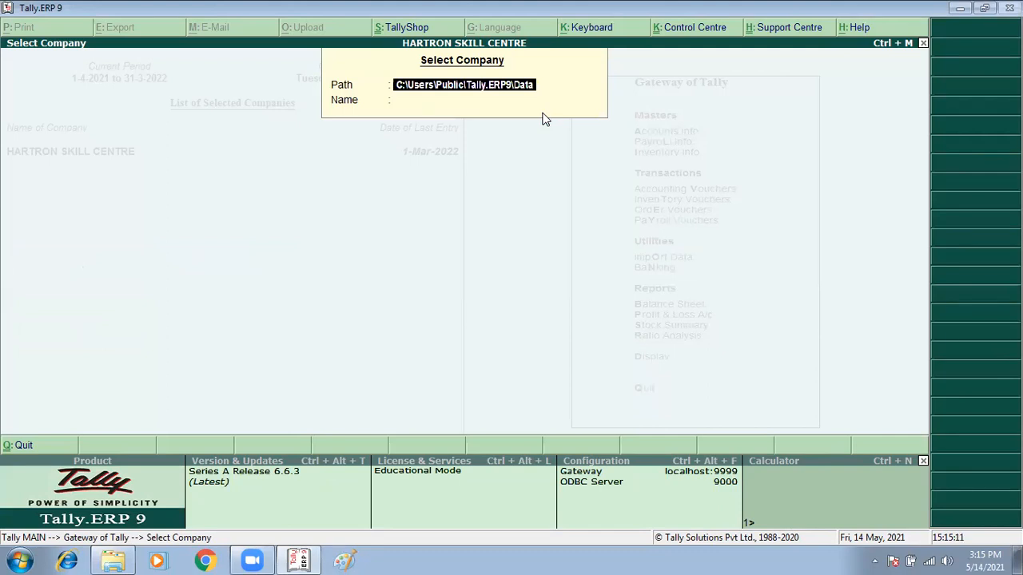
pyautogui.write('d:\\abc')
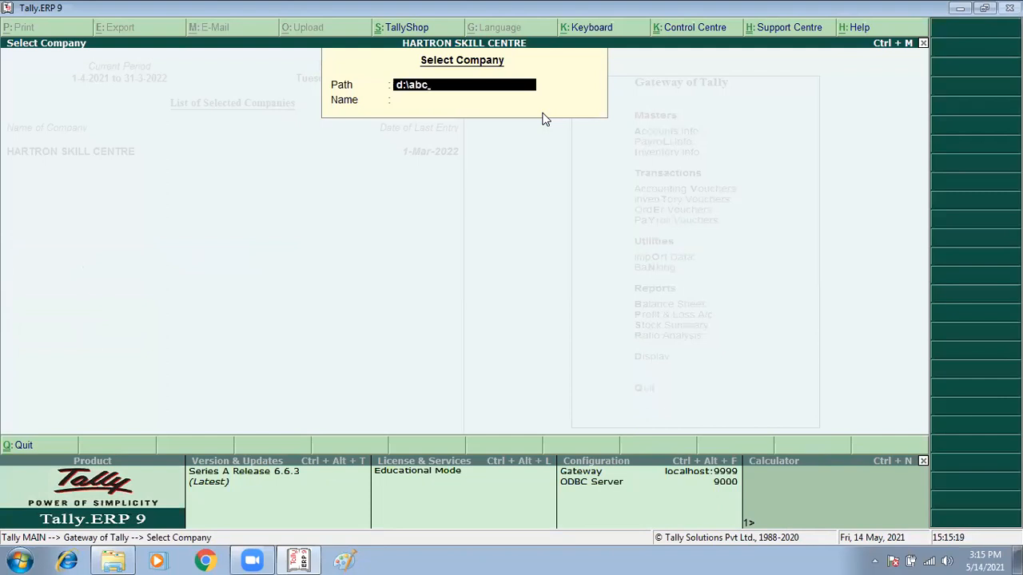
pyautogui.press('Return')
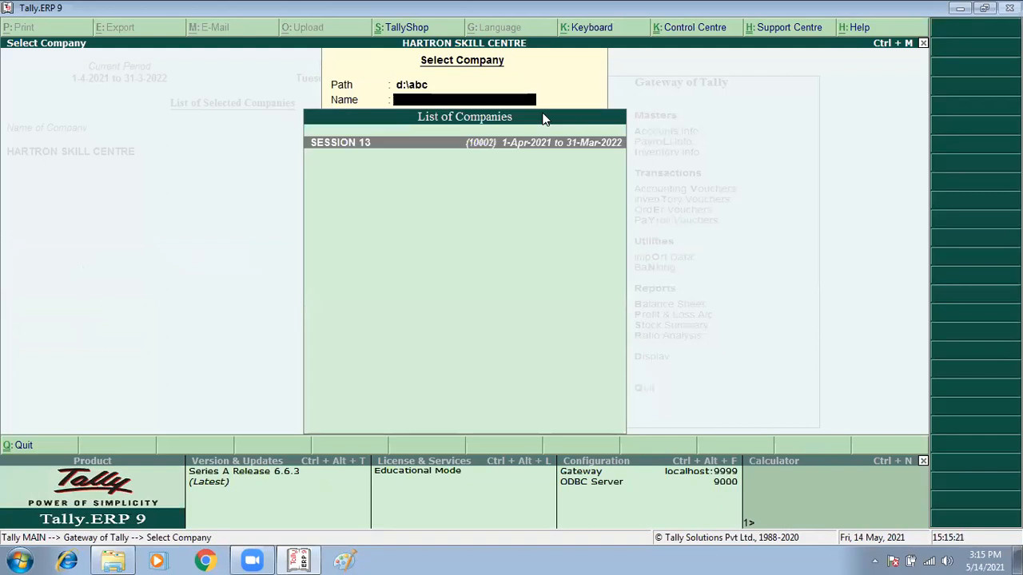
pyautogui.click(486, 154)
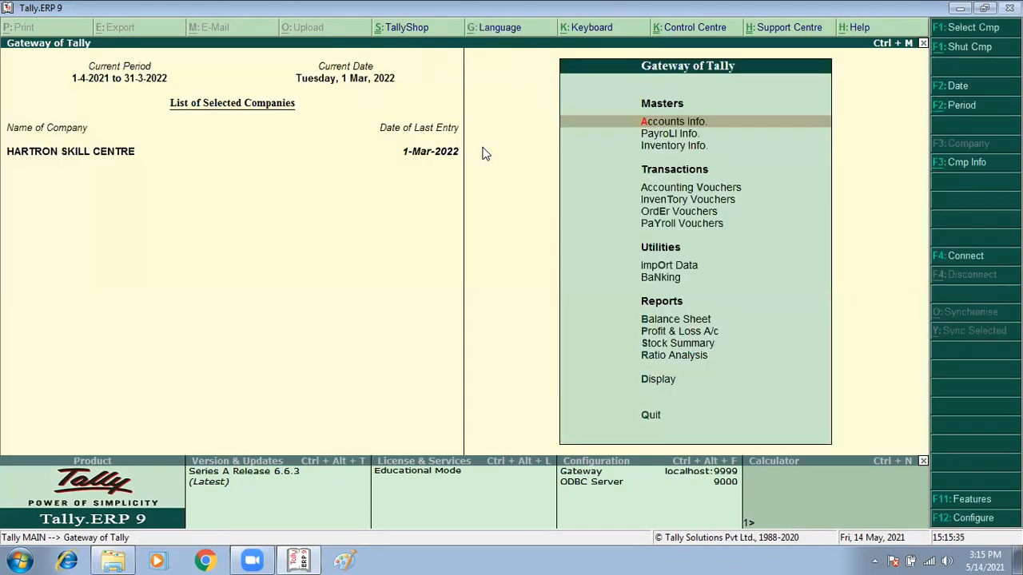
# Switch to Windows Explorer, show the full path of the abc folder, and return to Tally.ERP 9
pyautogui.click(116, 560)
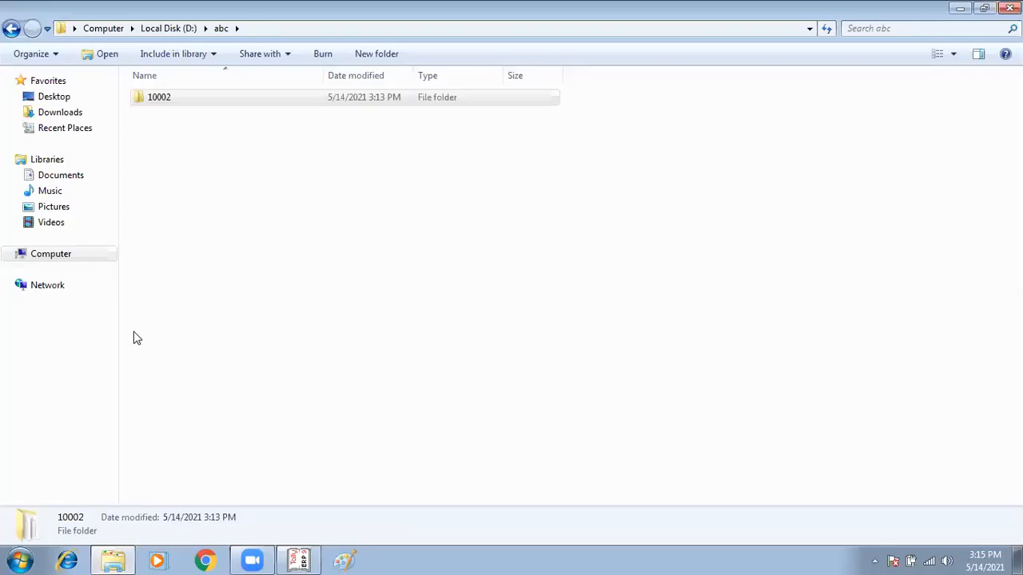
pyautogui.click(256, 28)
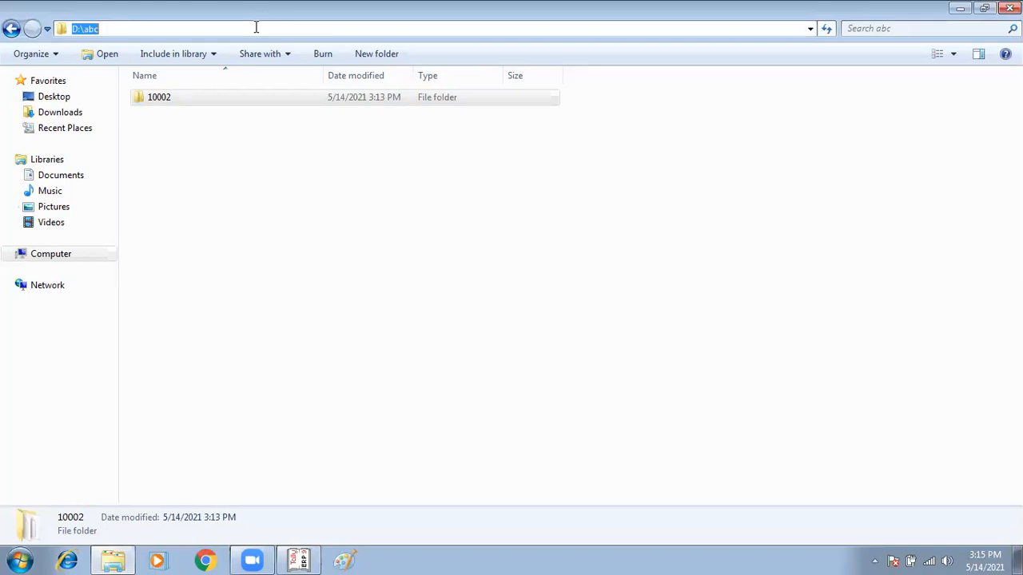
pyautogui.press('BackSpace')
pyautogui.hotkey('ctrl', 'z')
pyautogui.click(299, 558)
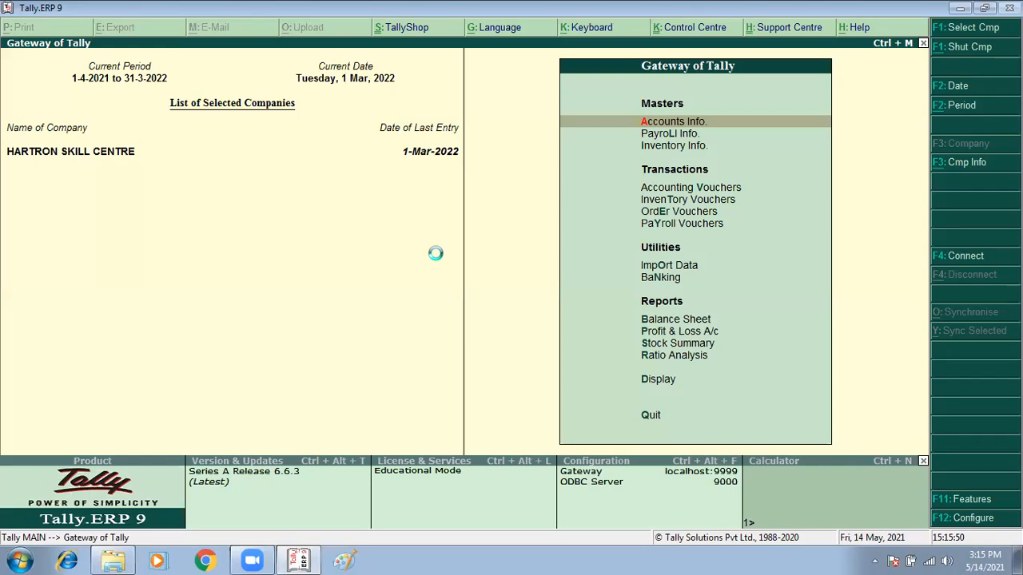
# Reopen Select Company, list the companies under the path D:\abc, and leave without choosing one
pyautogui.press('F1')
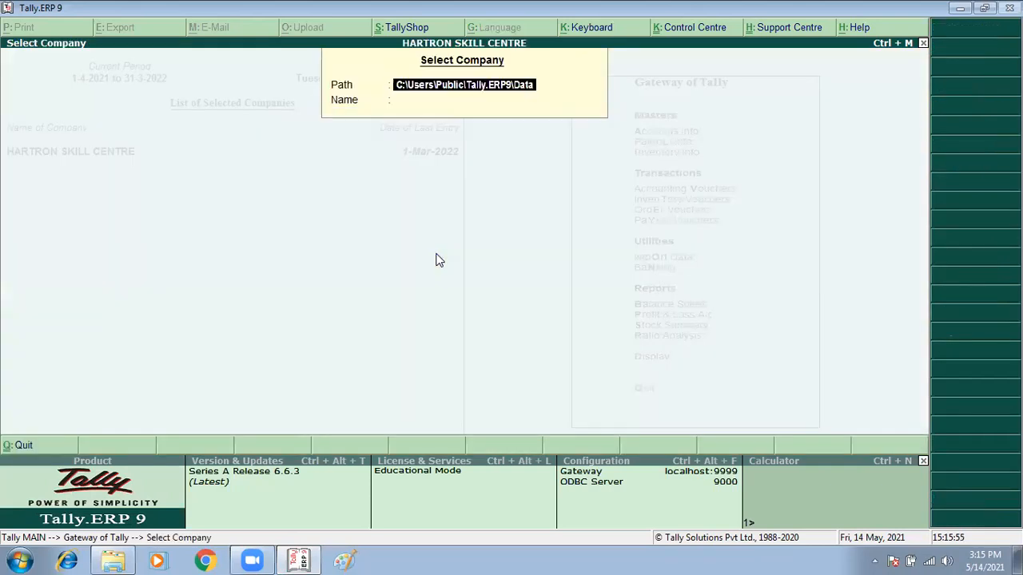
pyautogui.write('D:\\abc')
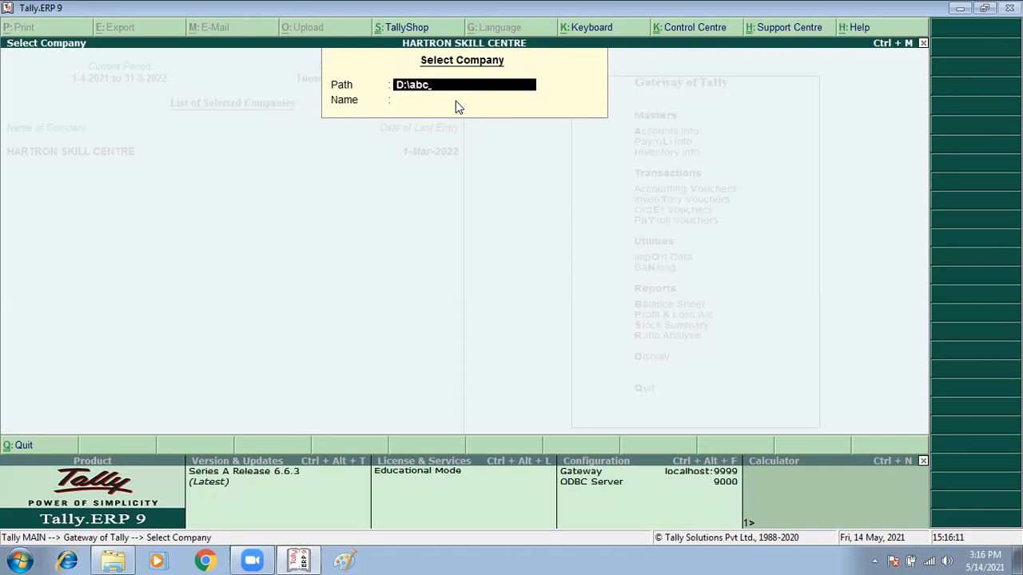
pyautogui.press('Return')
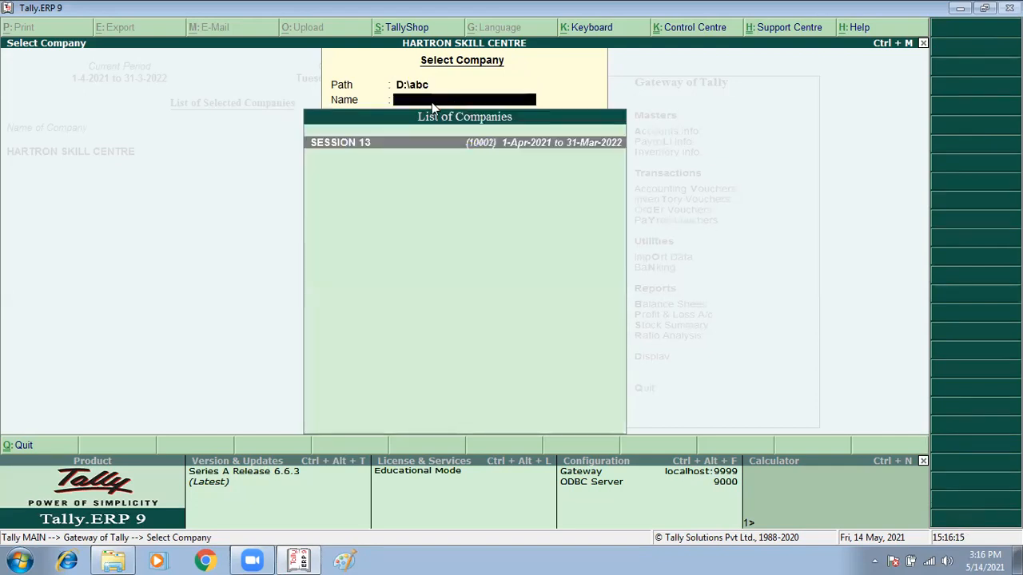
pyautogui.press('Escape')
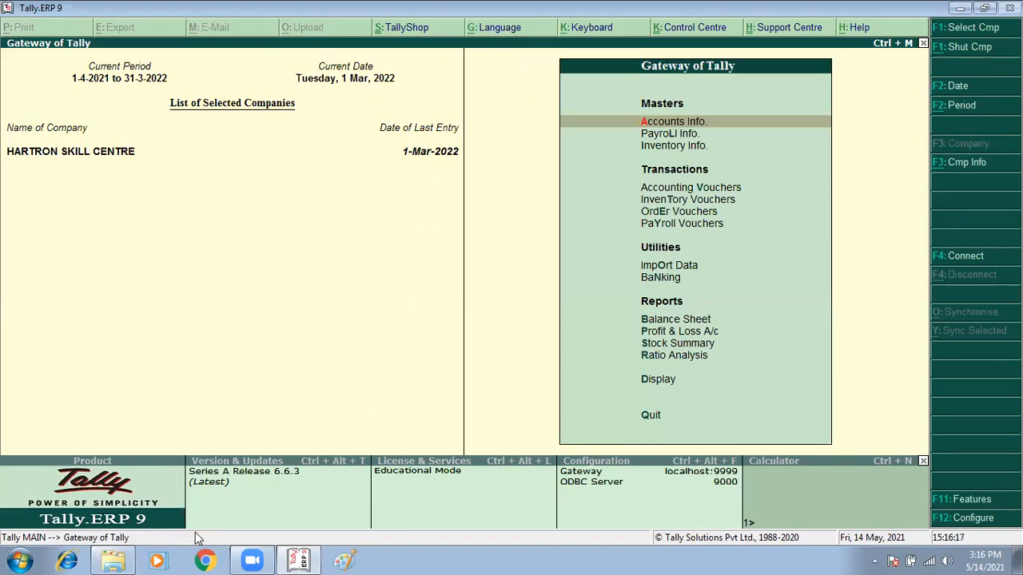
# Recheck the abc folder's path in Windows Explorer and switch back to Gateway of Tally
pyautogui.click(113, 560)
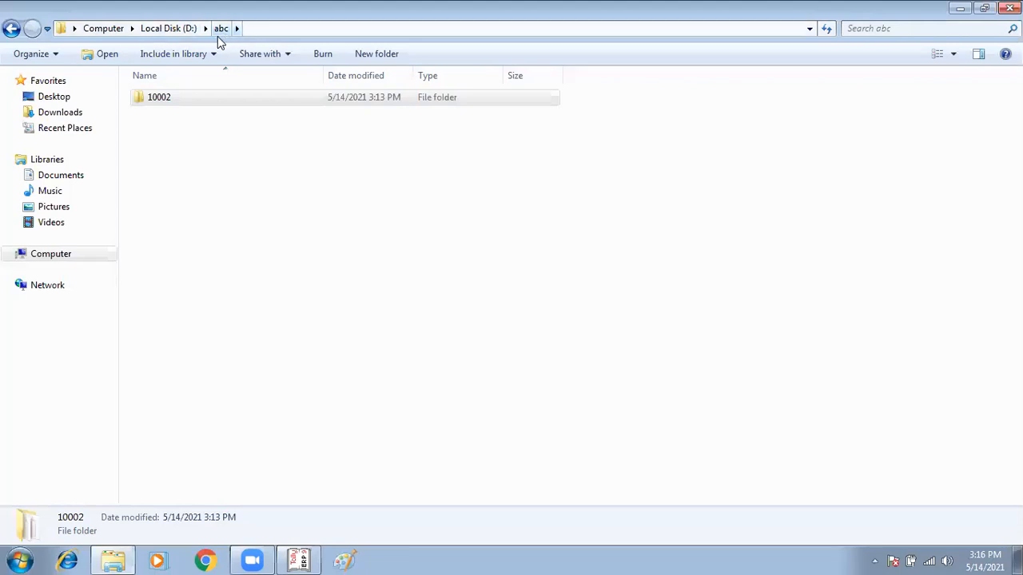
pyautogui.click(273, 28)
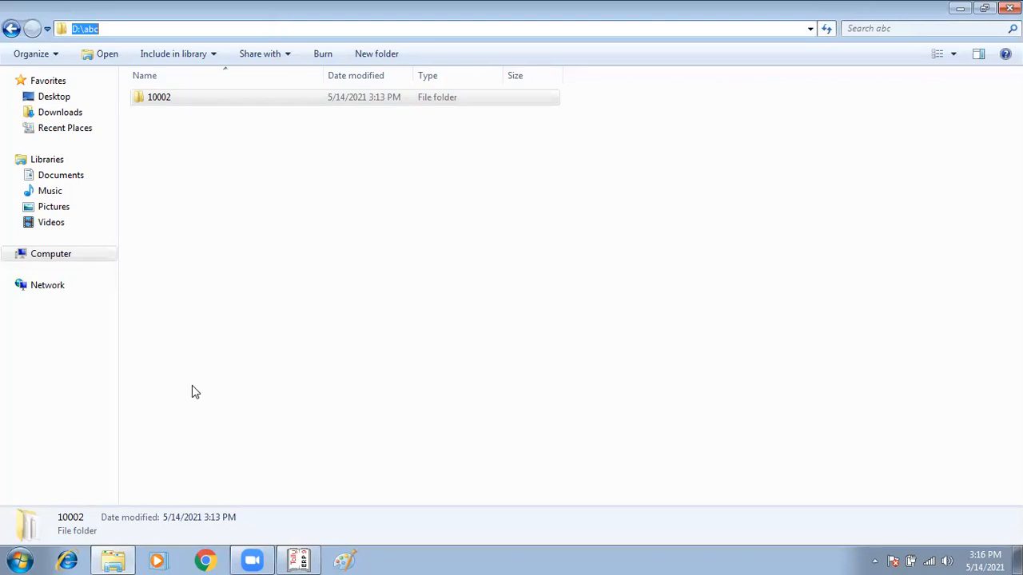
pyautogui.click(298, 560)
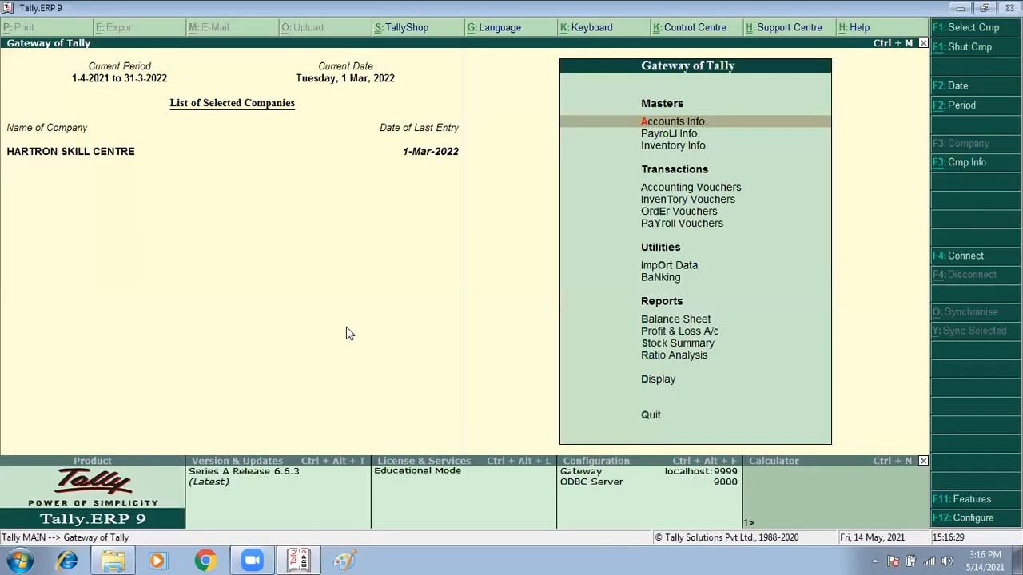
# Enter D:\abc again as the Select Company path and try to pick SESSION 13 from the company list
pyautogui.press('F1')
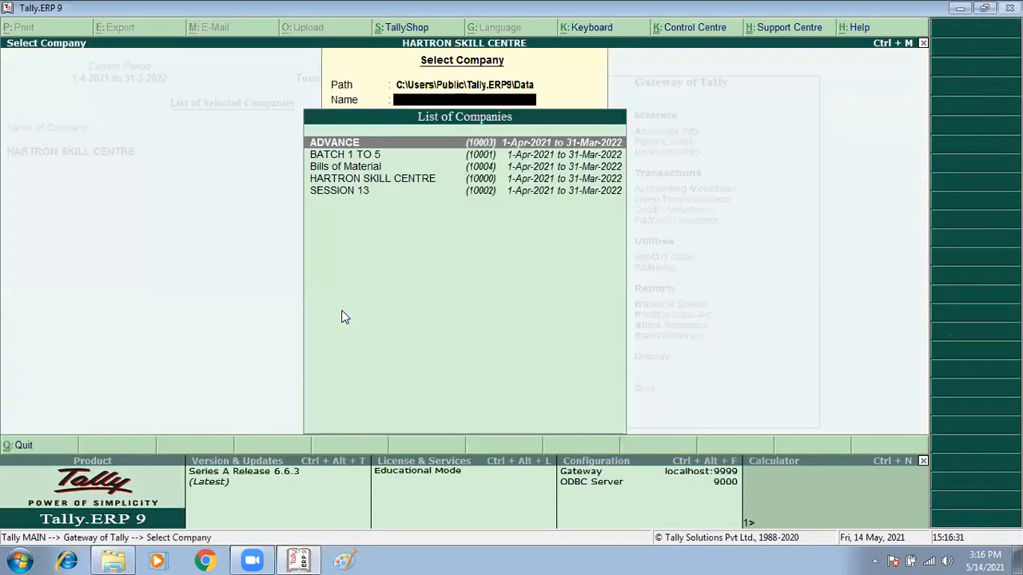
pyautogui.press('BackSpace')
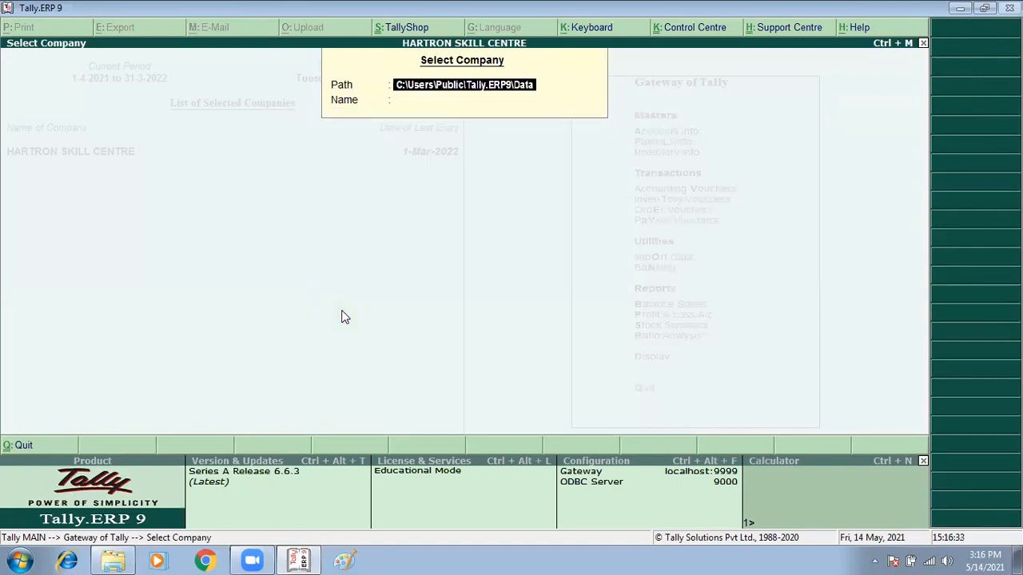
pyautogui.write('D:\\abc')
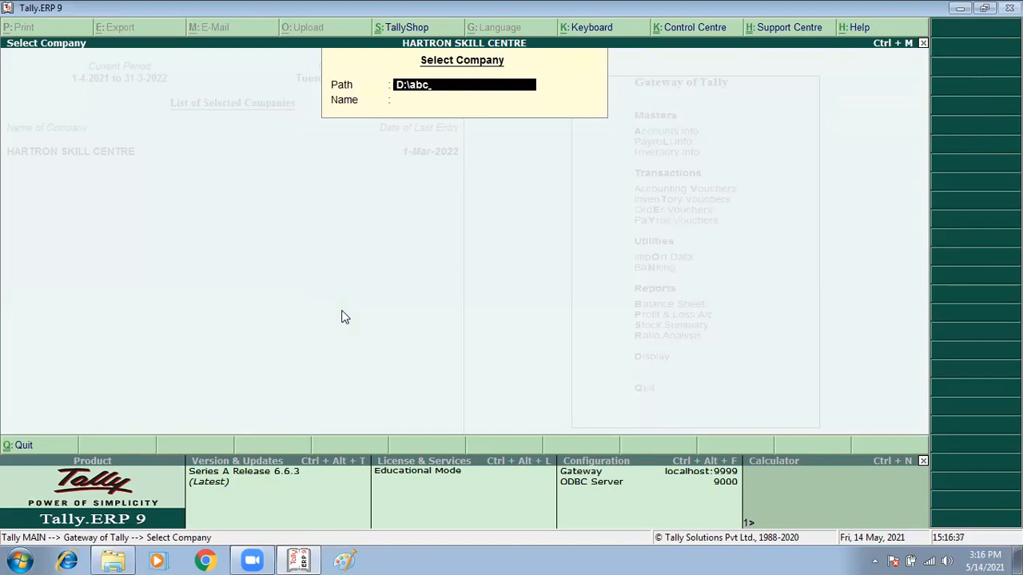
pyautogui.press('Return')
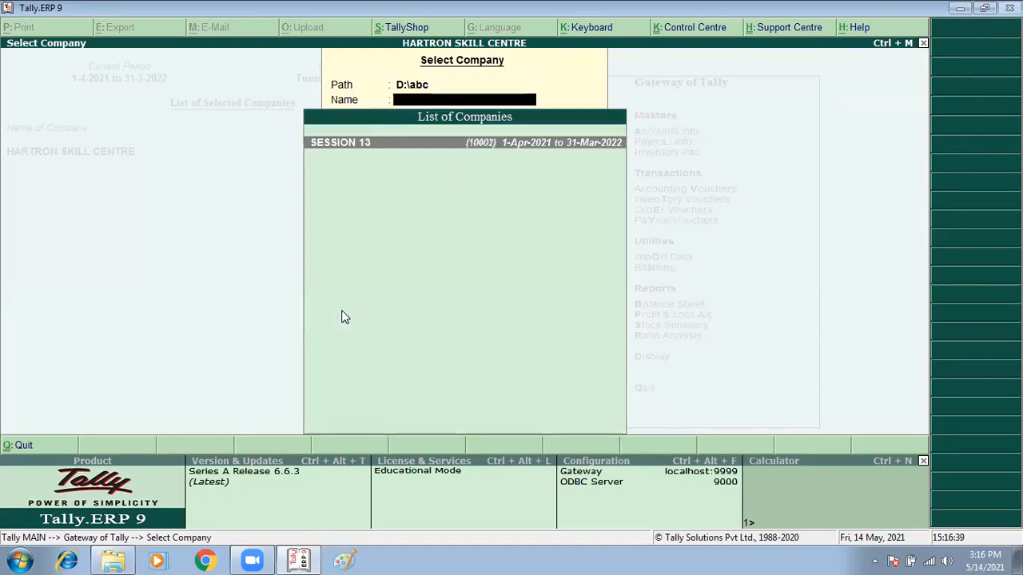
pyautogui.click(382, 145)
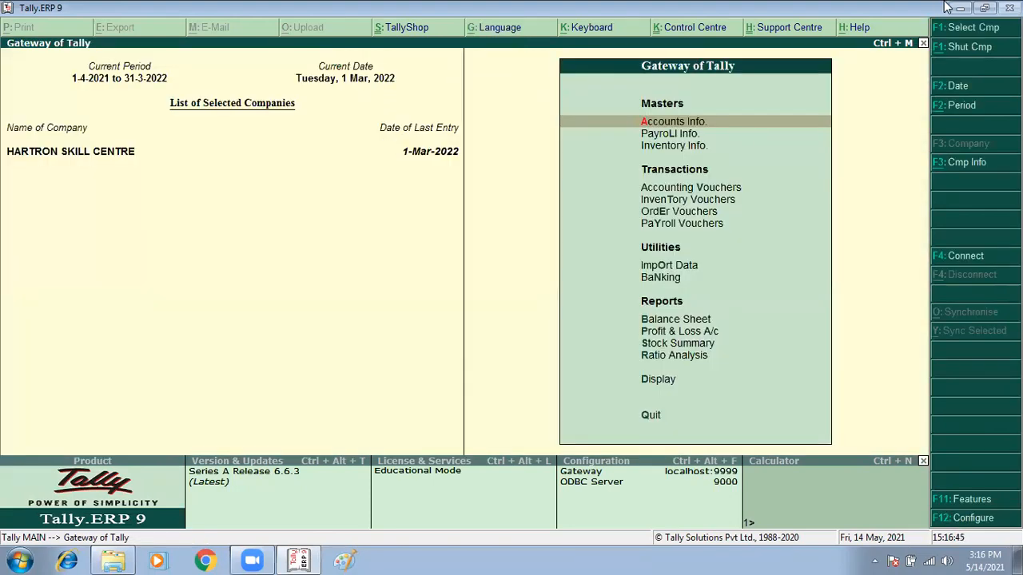
# Copy the 10002 folder from D:\abc in Windows Explorer and go to the computer's drive overview
pyautogui.click(115, 561)
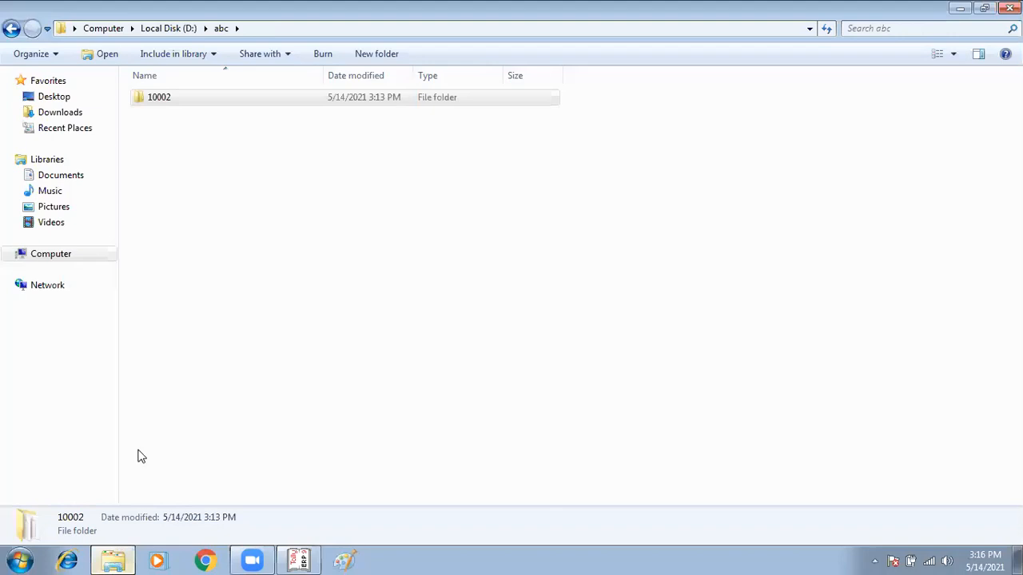
pyautogui.click(152, 100)
pyautogui.click(184, 135)
pyautogui.click(169, 99)
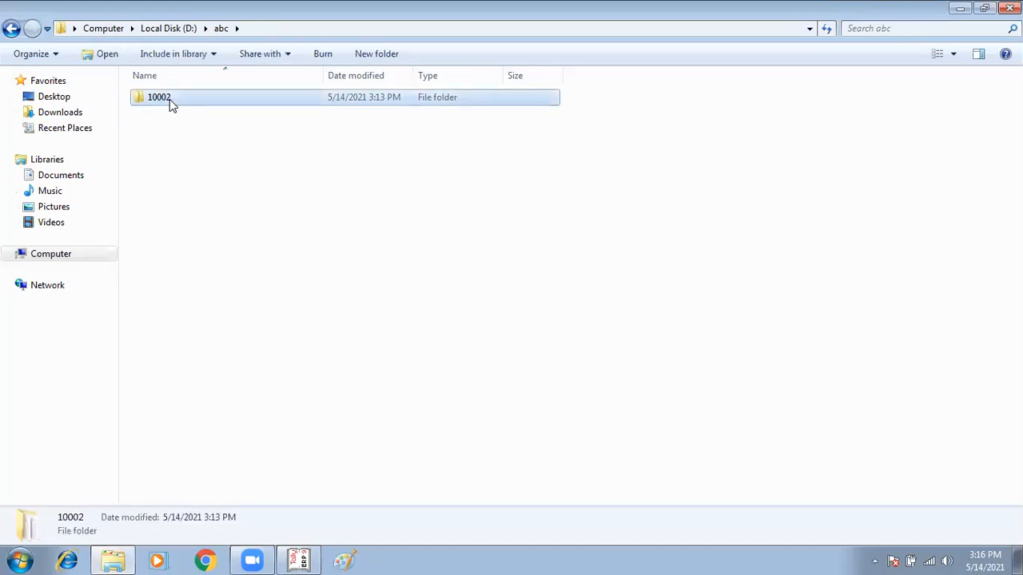
pyautogui.rightClick(170, 99)
pyautogui.click(212, 354)
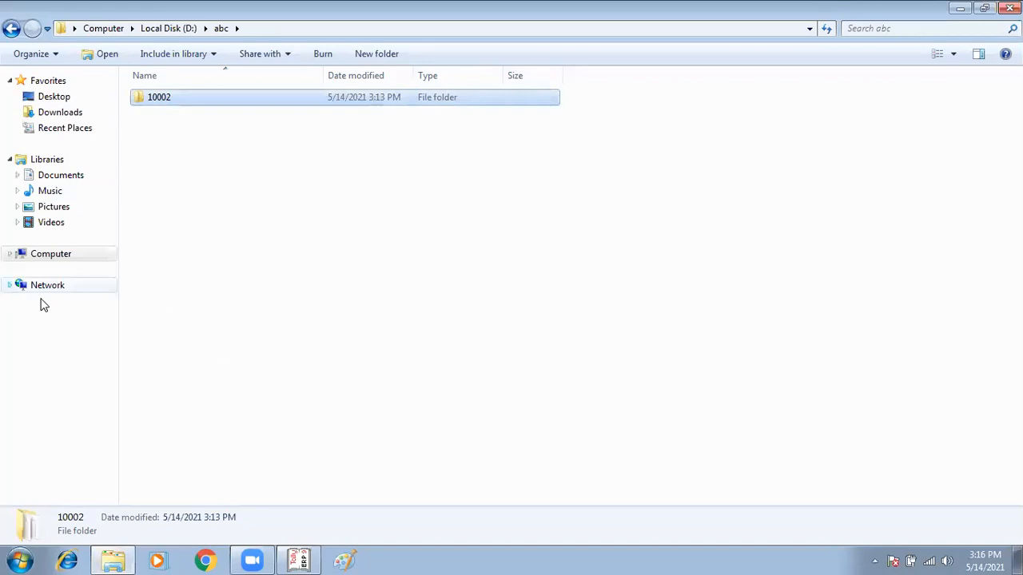
pyautogui.click(51, 257)
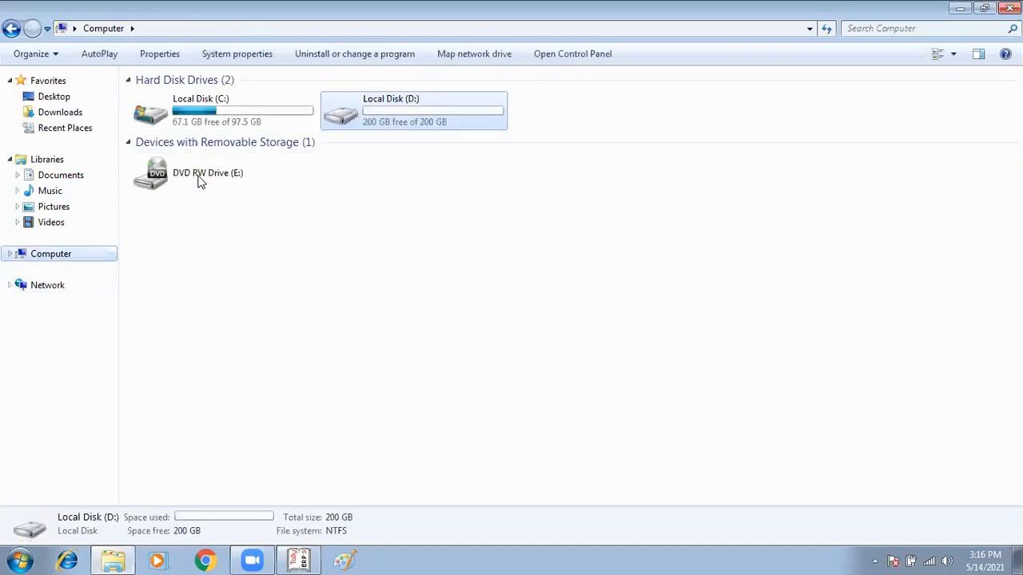
pyautogui.rightClick(406, 178)
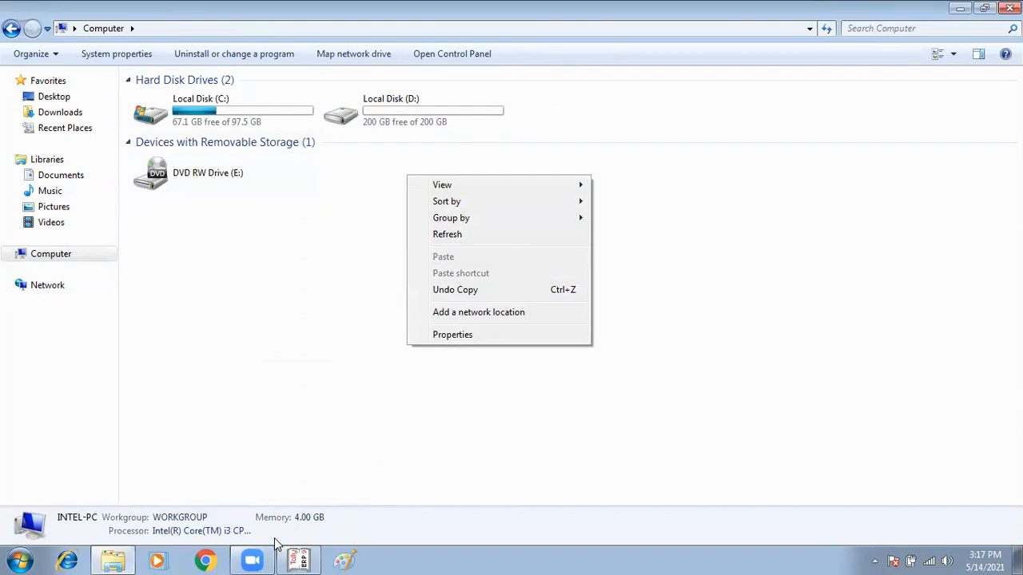
pyautogui.click(205, 559)
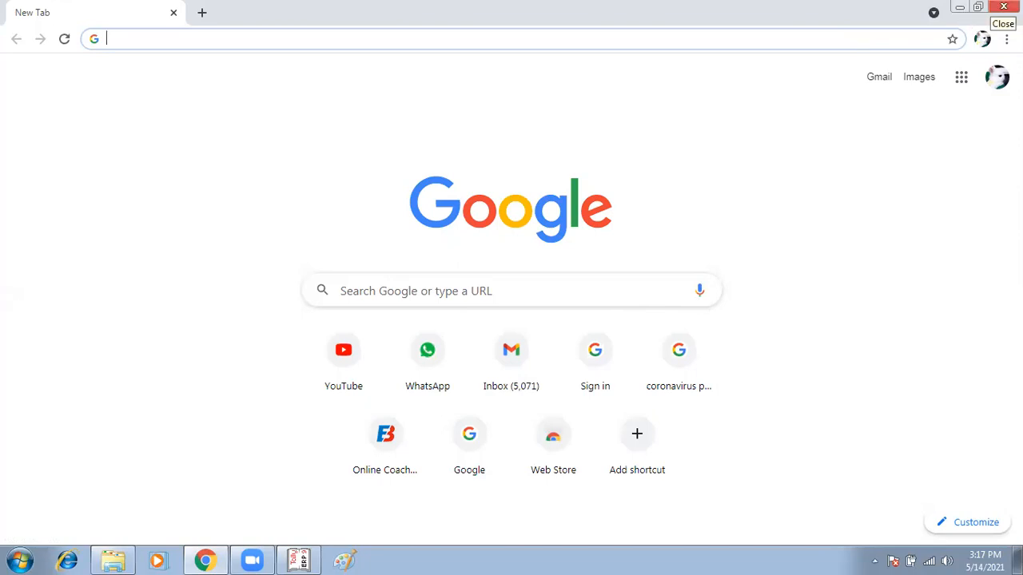
pyautogui.click(1004, 6)
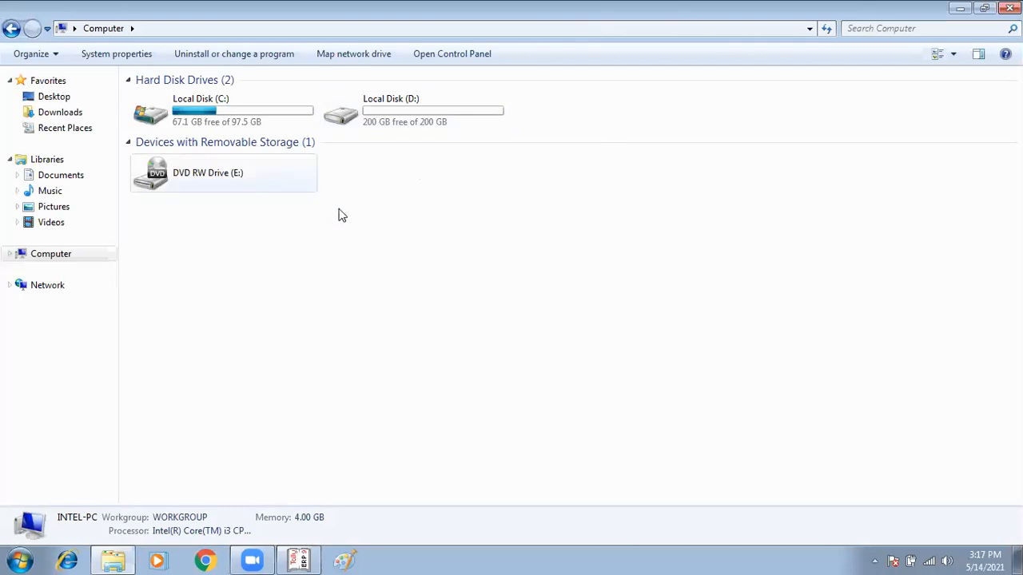
# Switch back to Tally.ERP 9 and open the company HARTRON SKILL CENTRE for alteration from Company Info
pyautogui.click(297, 558)
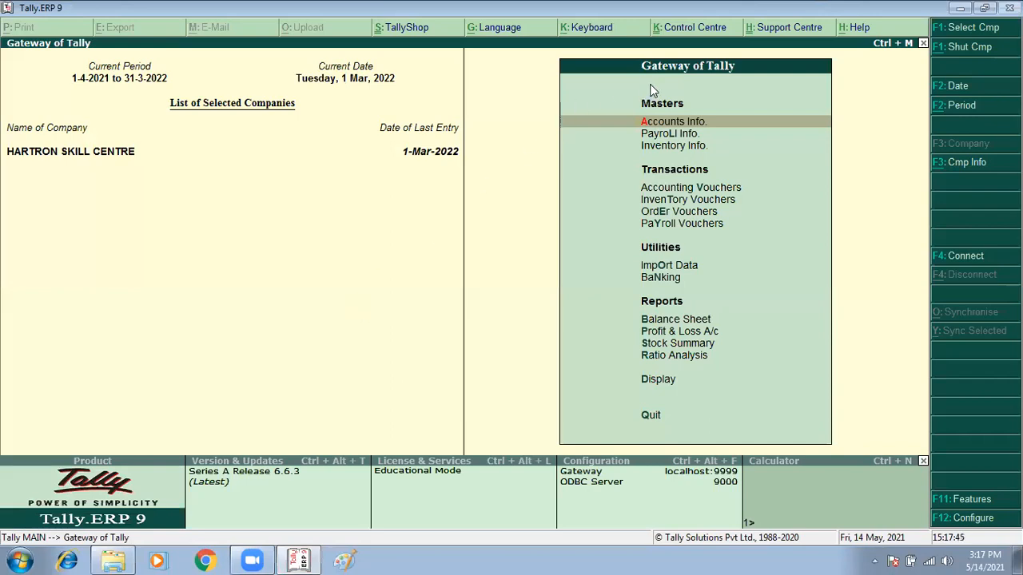
pyautogui.hotkey('alt', 'F3')
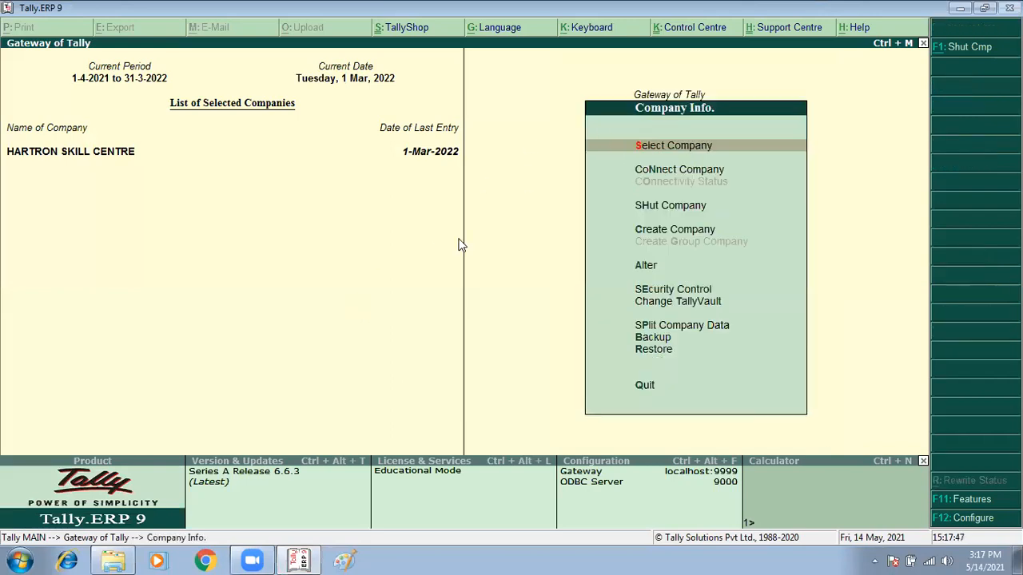
pyautogui.press('Down')
pyautogui.press('Down')
pyautogui.press('Down')
pyautogui.press('Down')
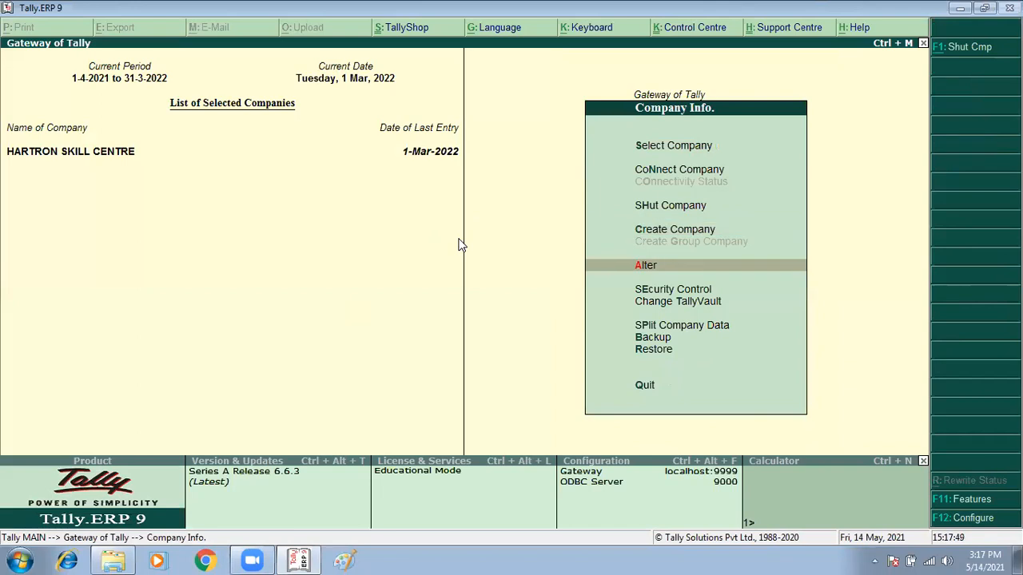
pyautogui.press('Return')
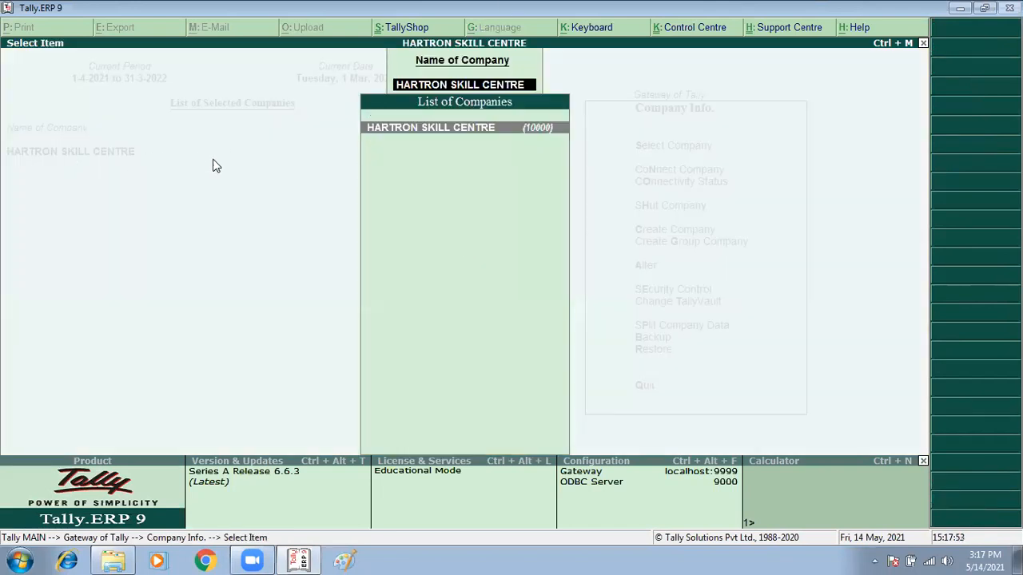
pyautogui.click(537, 138)
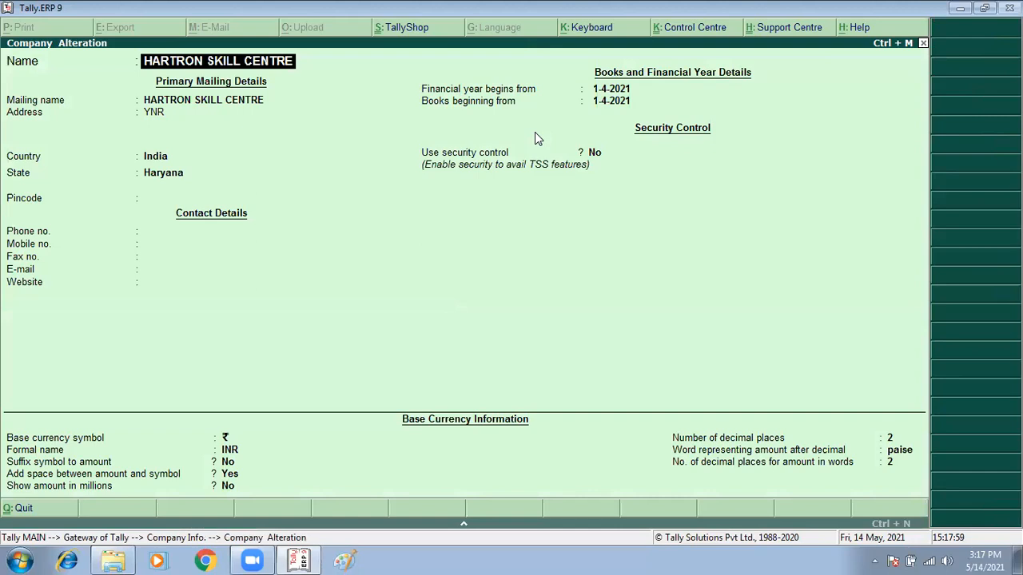
# Delete the HARTRON SKILL CENTRE company and confirm its removal
pyautogui.hotkey('alt', 'd')
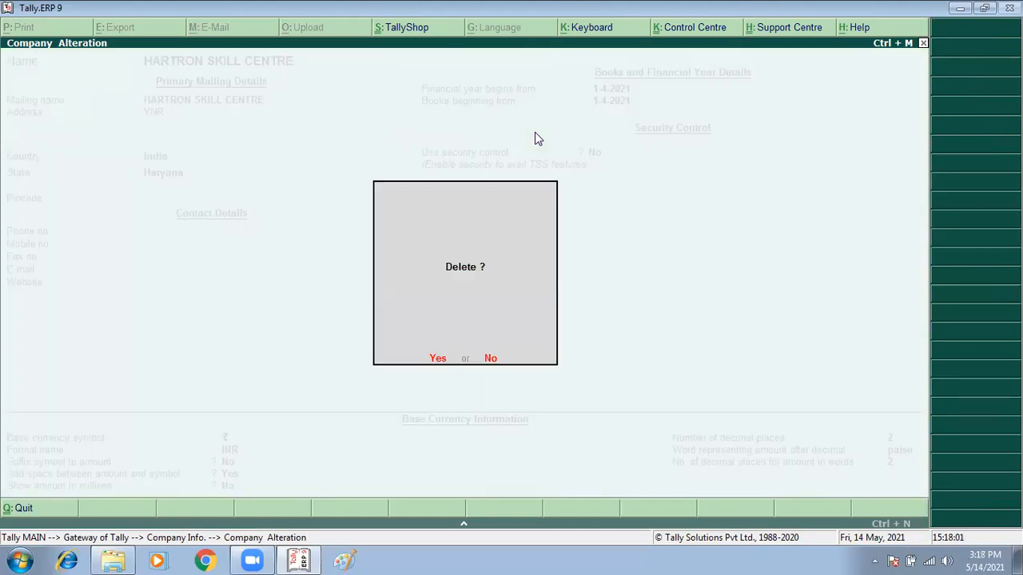
pyautogui.press('Escape')
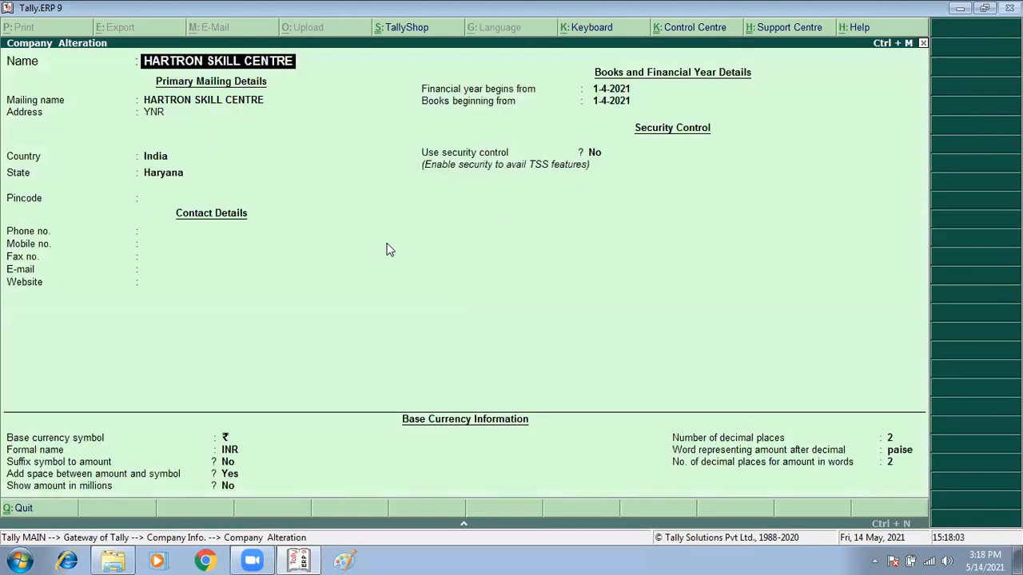
pyautogui.hotkey('alt', 'd')
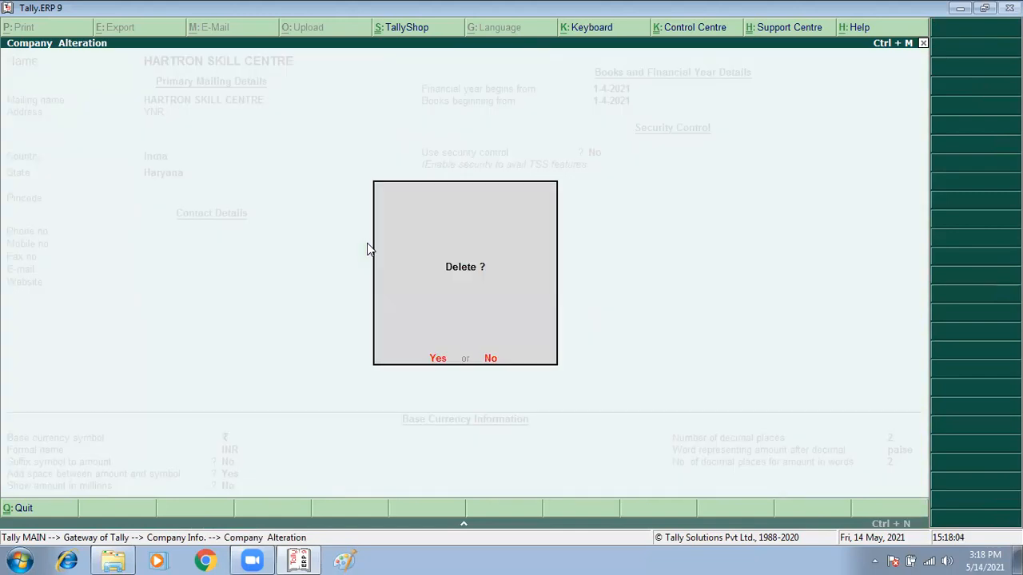
pyautogui.press('y')
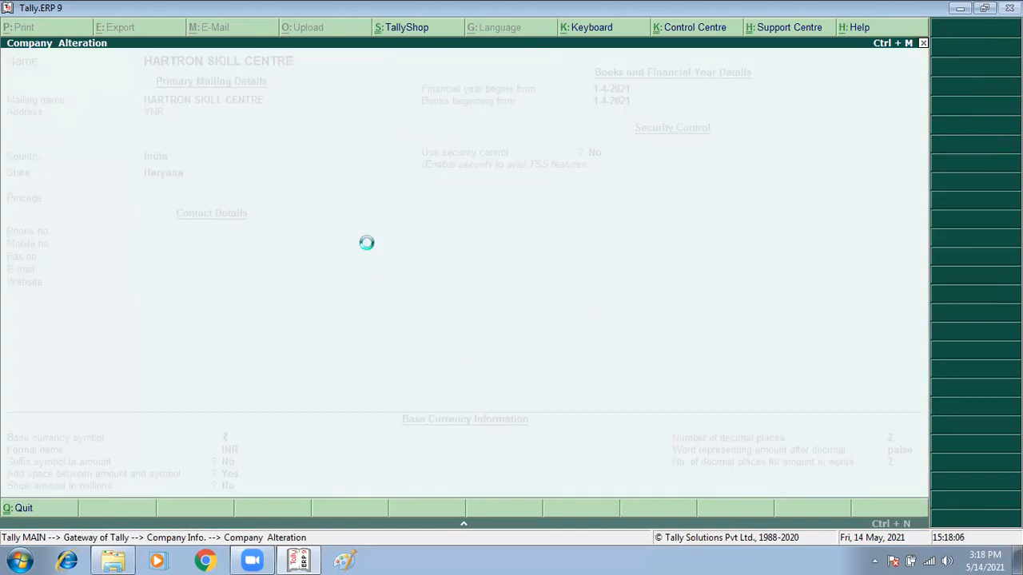
pyautogui.press('y')
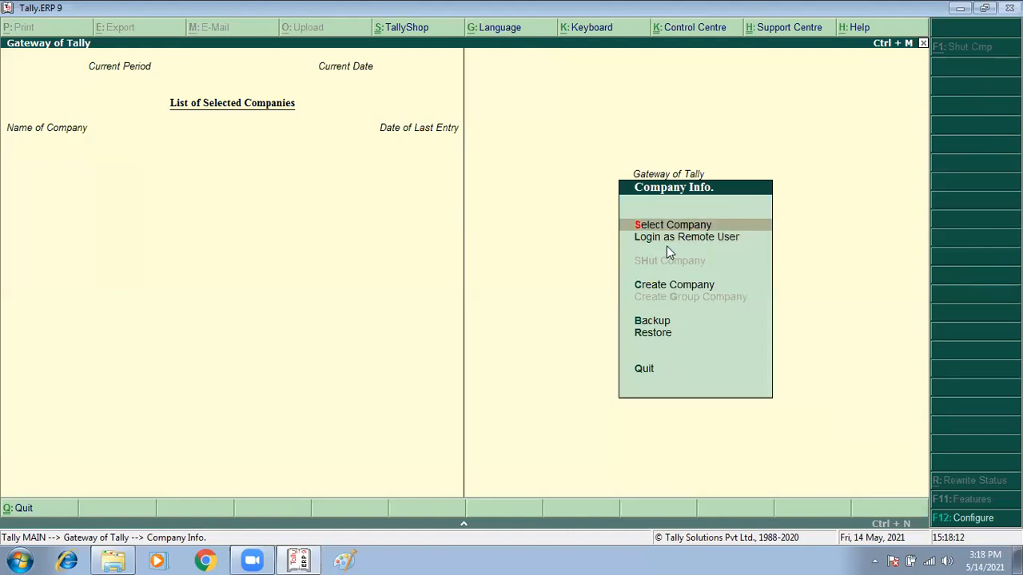
# Check the list of remaining companies and the default data path in Select Company
pyautogui.press('Return')
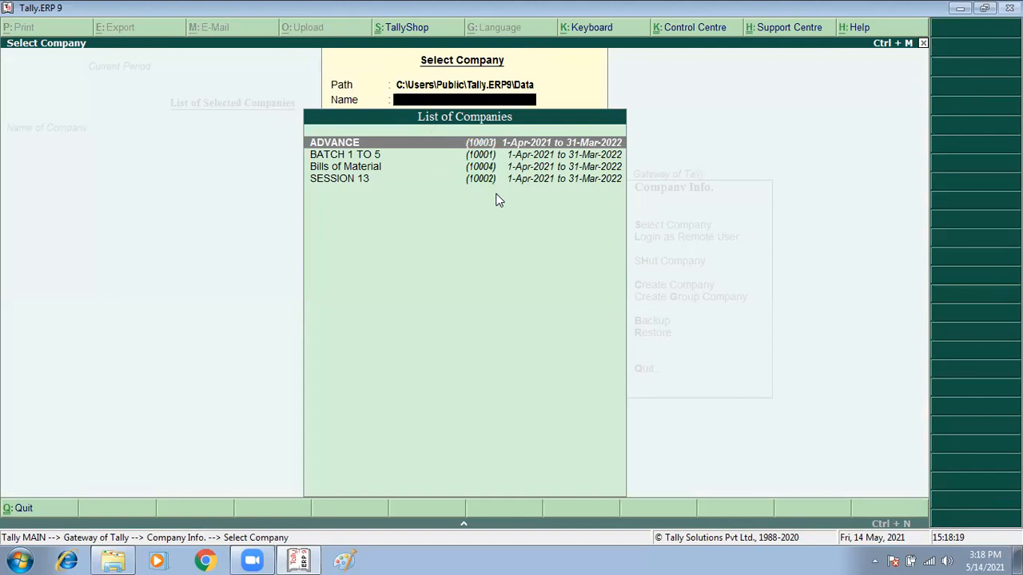
pyautogui.press('Escape')
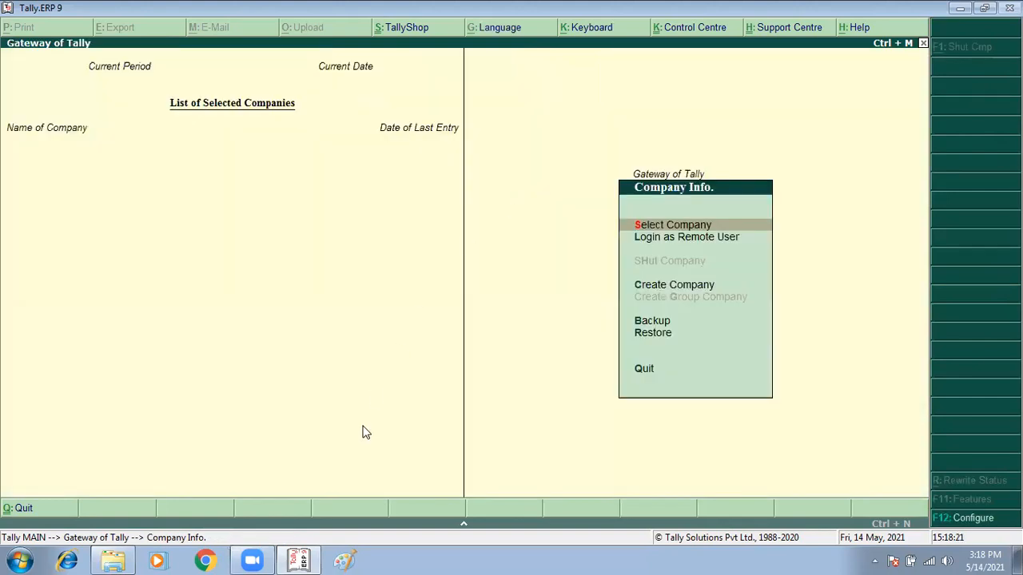
pyautogui.click(119, 555)
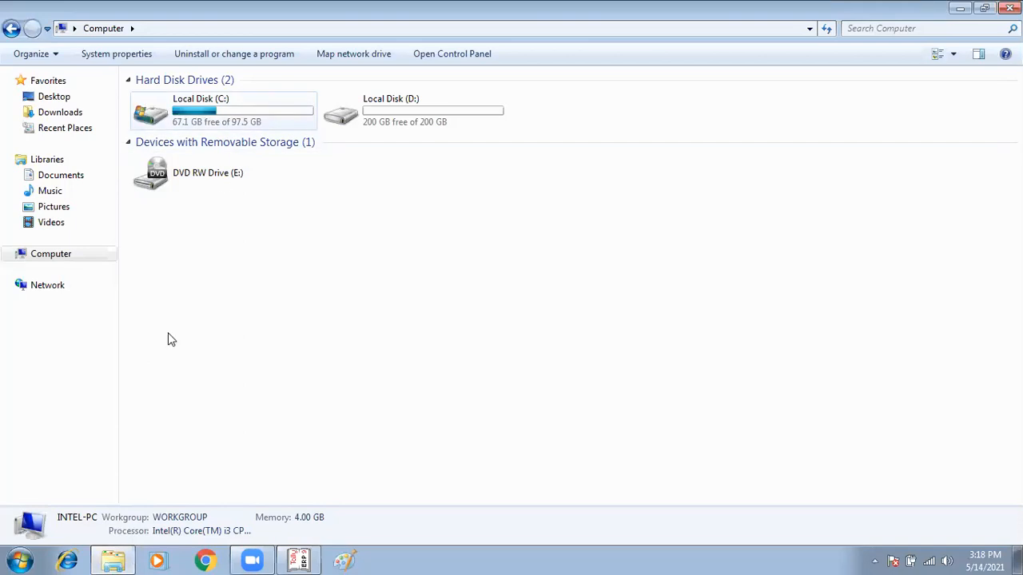
pyautogui.click(301, 560)
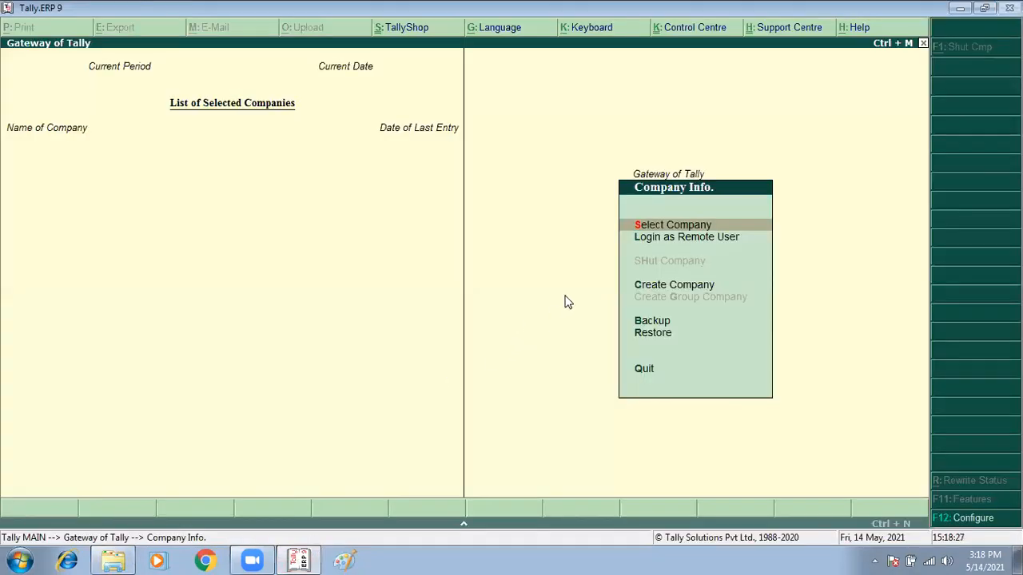
pyautogui.click(663, 227)
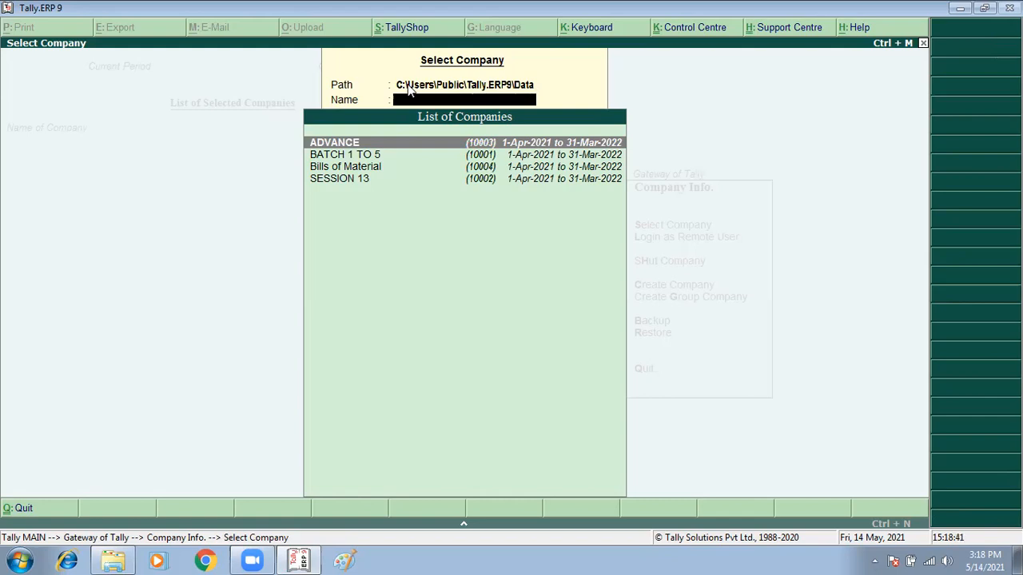
# Switch to Windows Explorer and open the Tally data folder C:\Users\Public\Tally.ERP9\Data
pyautogui.click(116, 560)
pyautogui.doubleClick(249, 120)
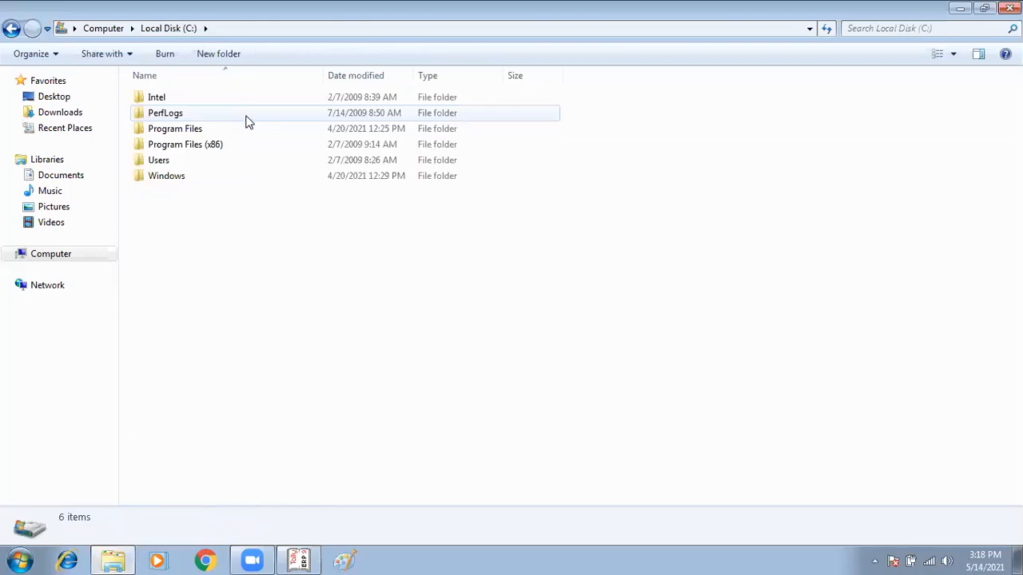
pyautogui.doubleClick(194, 160)
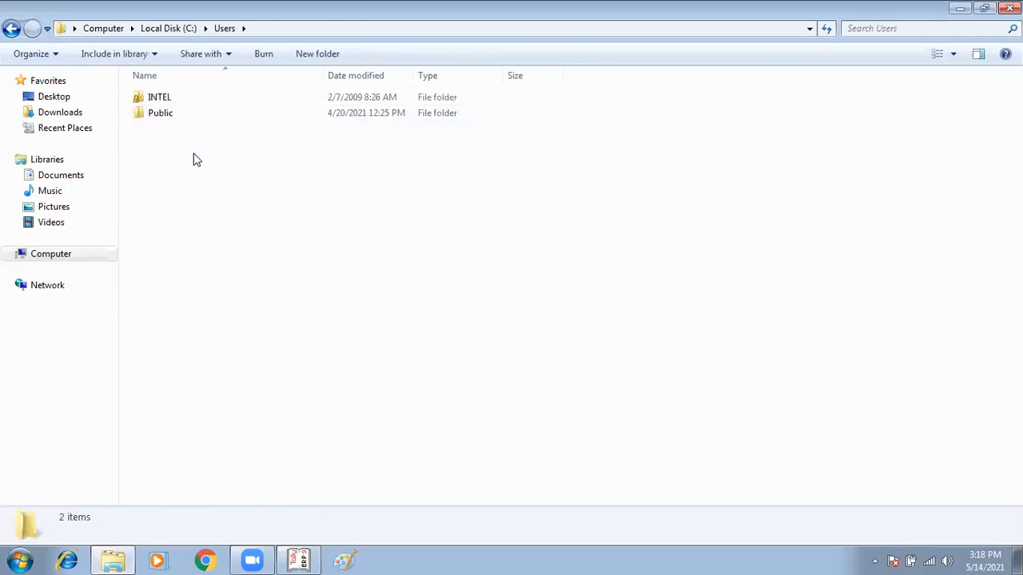
pyautogui.doubleClick(179, 114)
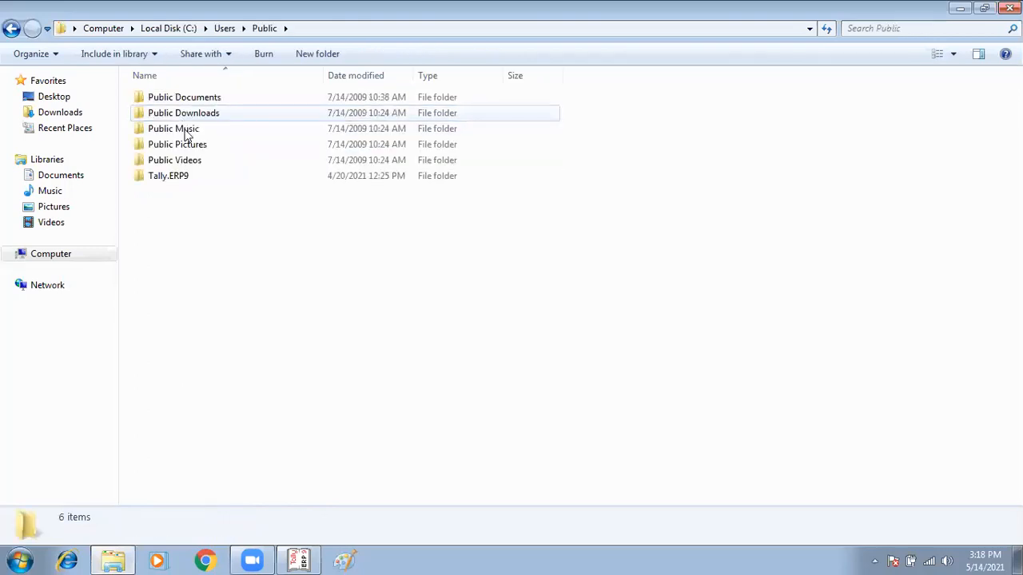
pyautogui.doubleClick(196, 176)
pyautogui.doubleClick(171, 100)
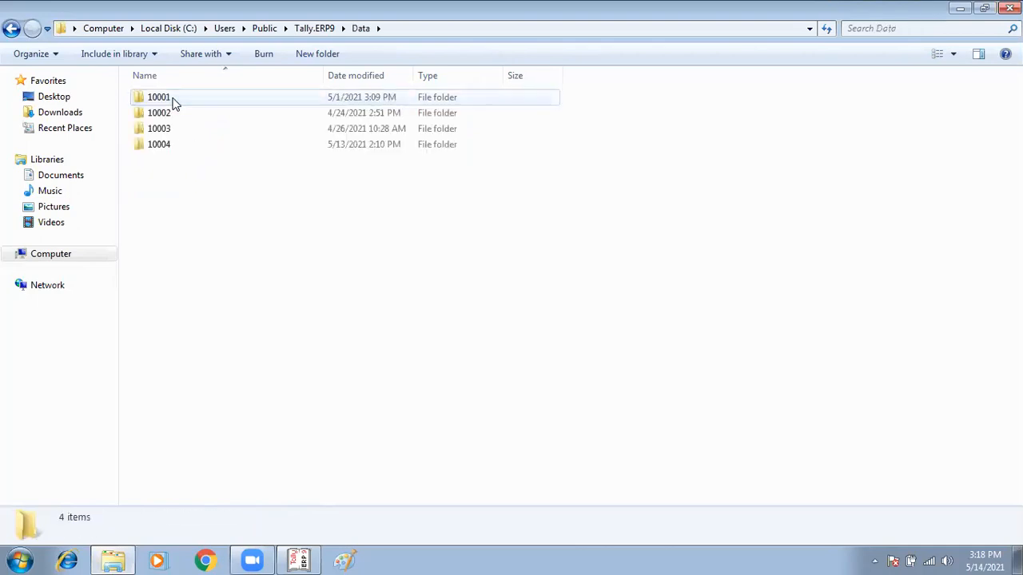
# Delete the company folders 10001, 10002, 10003 and 10004 from the Data folder to the Recycle Bin
pyautogui.moveTo(284, 215); pyautogui.dragTo(169, 96)
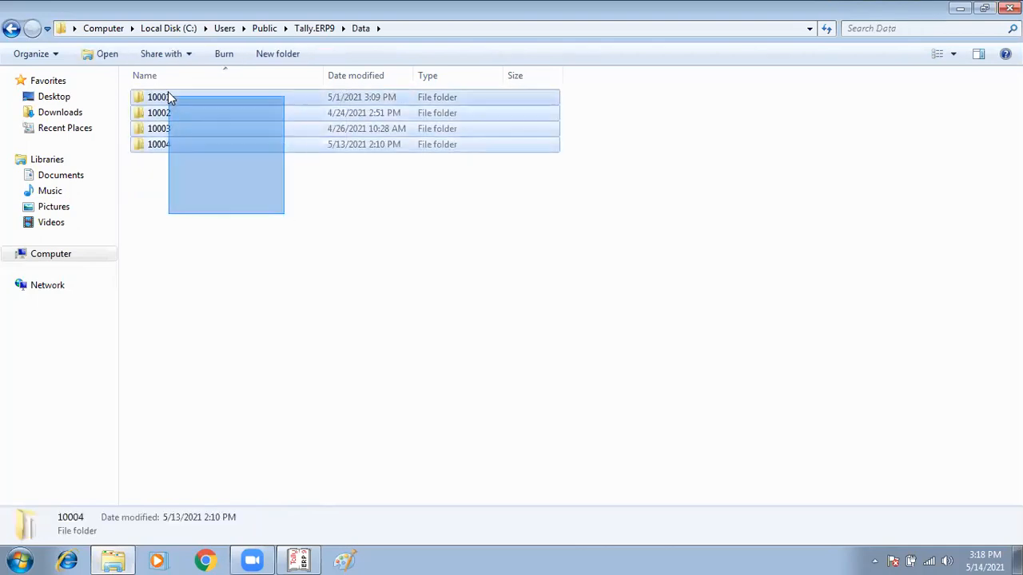
pyautogui.rightClick(184, 122)
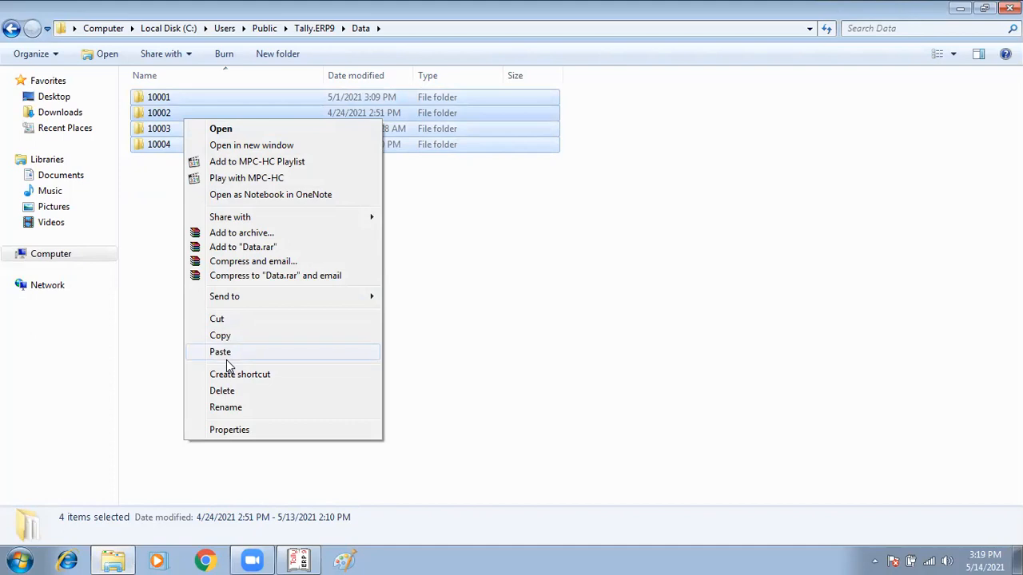
pyautogui.click(229, 394)
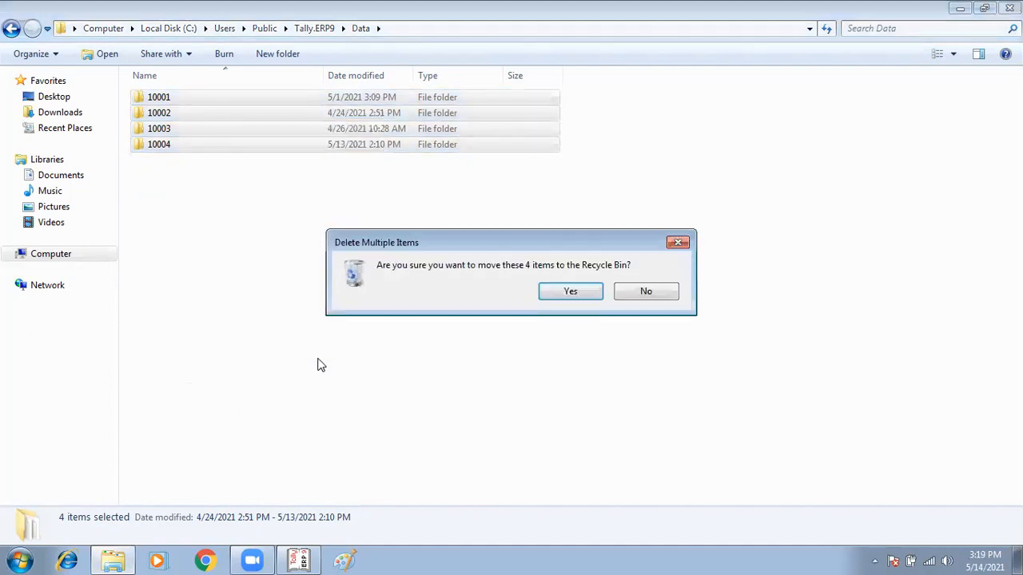
pyautogui.click(581, 293)
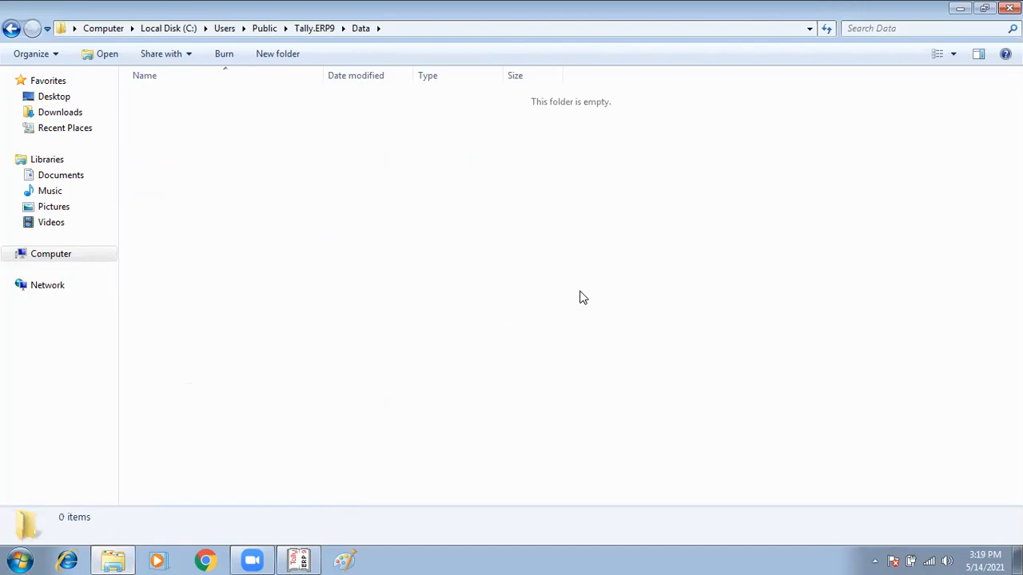
# Switch to Tally.ERP 9, reload the Select Company list to check which companies are available, and return to Company Info
pyautogui.click(299, 560)
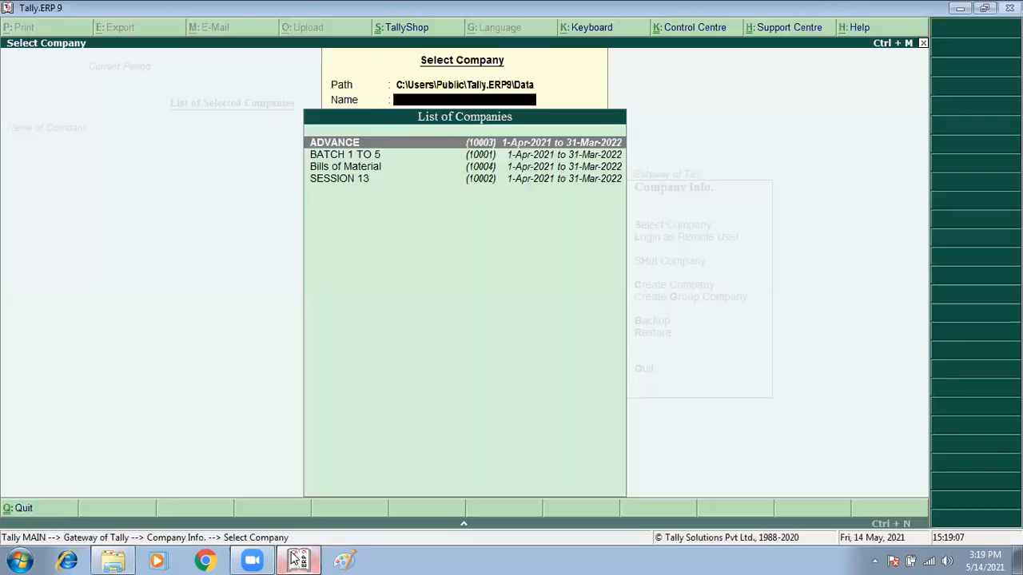
pyautogui.press('Escape')
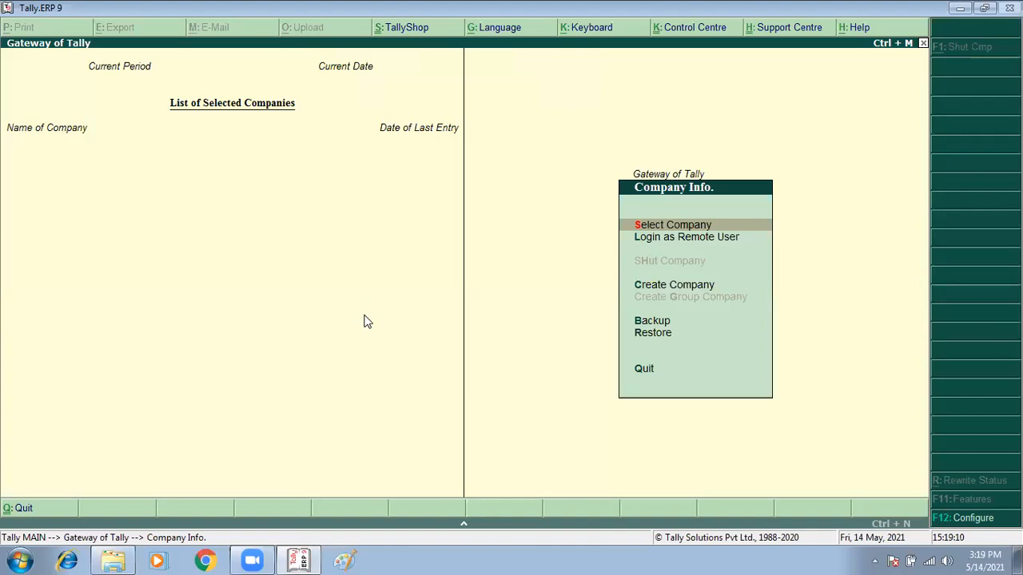
pyautogui.press('Return')
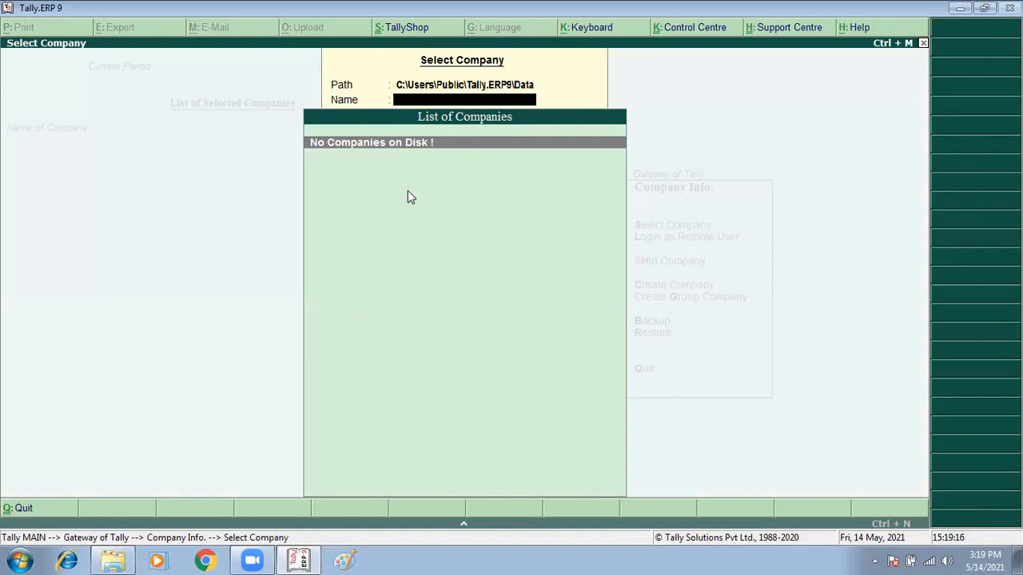
pyautogui.press('Escape')
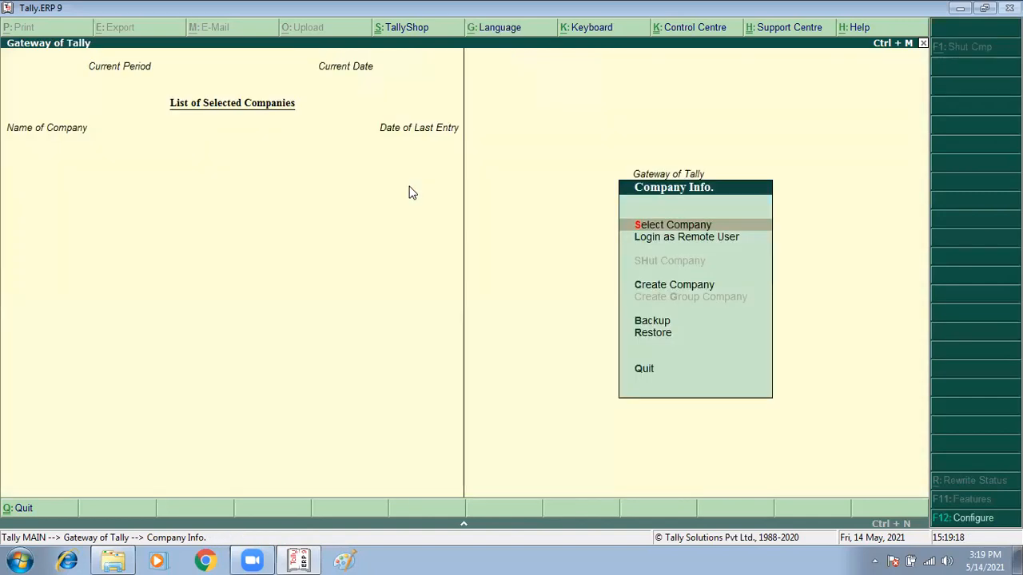
pyautogui.press('Escape')
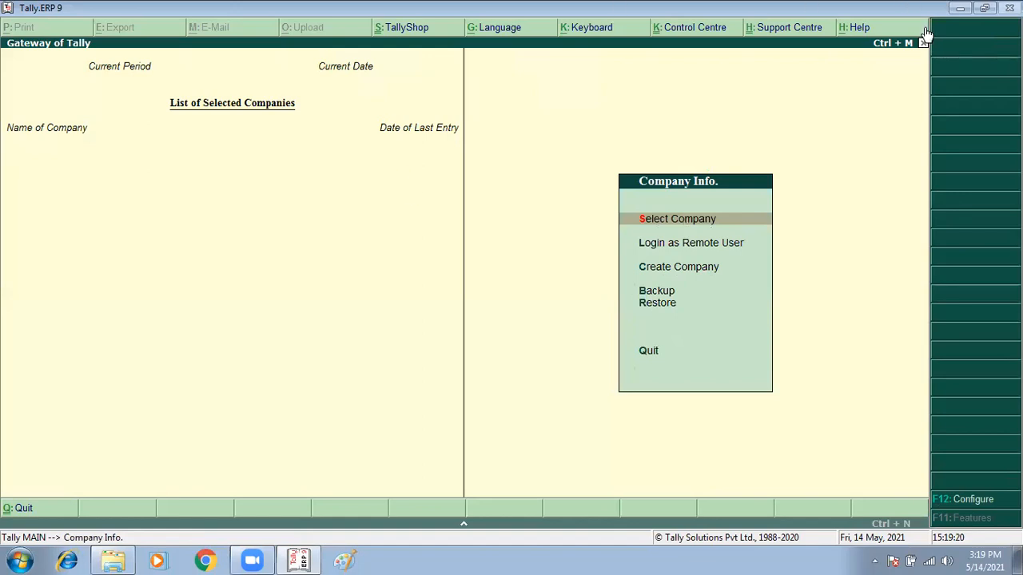
# Clear the Tally.ERP 9 and Explorer windows off the desktop and open the Recycle Bin
pyautogui.click(963, 10)
pyautogui.click(1009, 8)
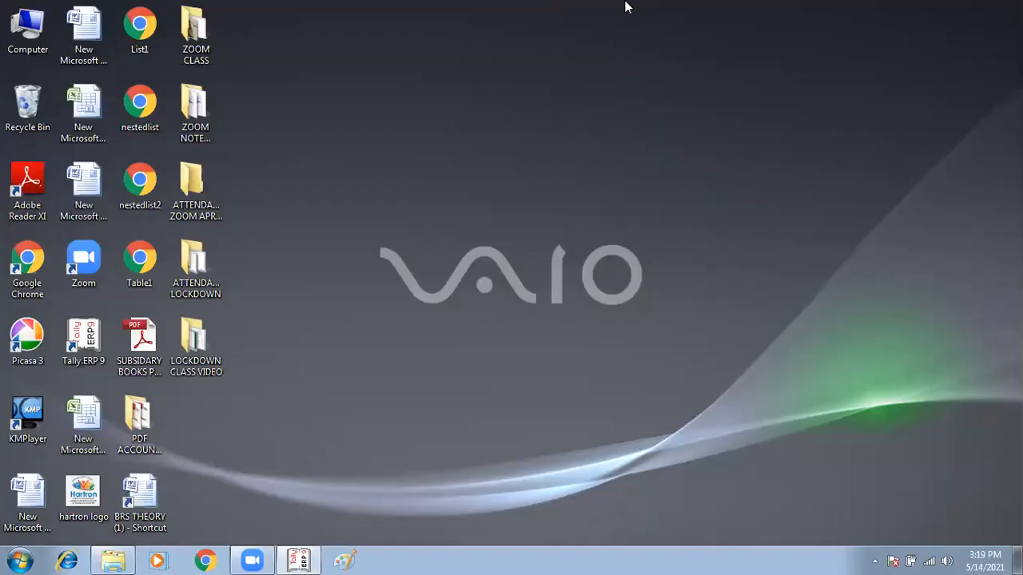
pyautogui.doubleClick(45, 105)
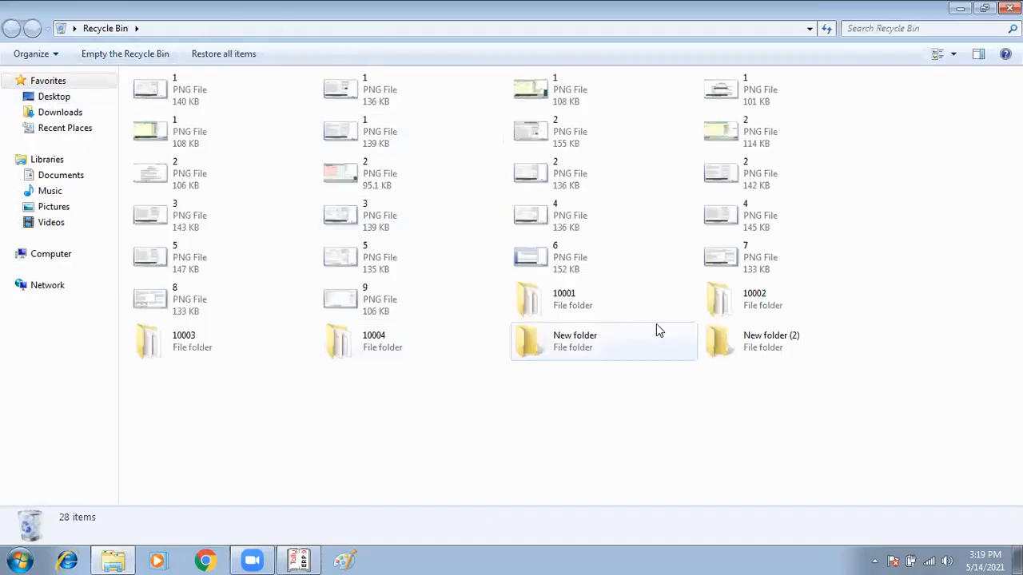
pyautogui.click(590, 299)
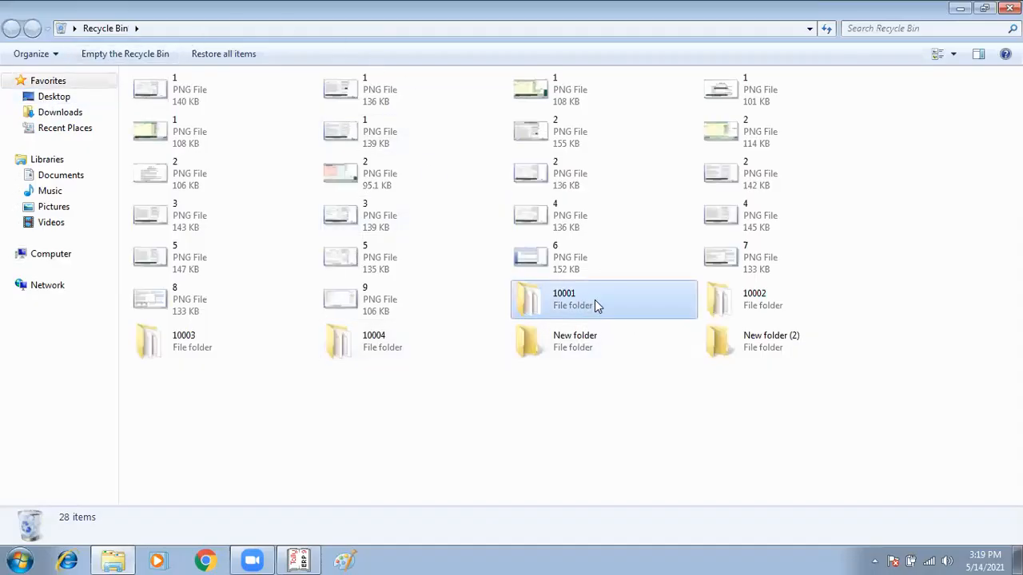
pyautogui.keyDown('ctrl'); pyautogui.click(759, 300); pyautogui.keyUp('ctrl')
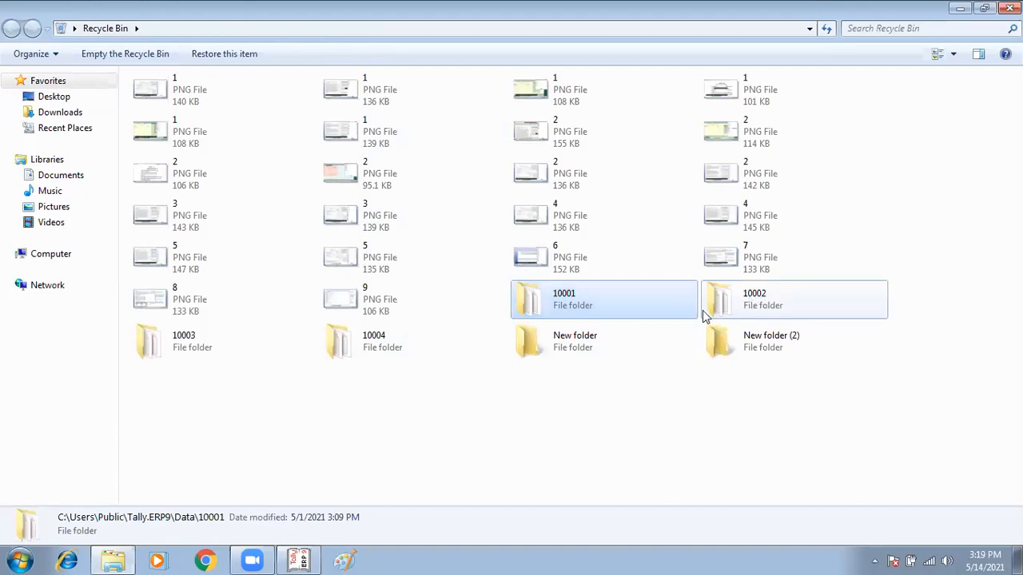
pyautogui.keyDown('ctrl'); pyautogui.click(384, 349); pyautogui.keyUp('ctrl')
pyautogui.keyDown('ctrl'); pyautogui.click(179, 350); pyautogui.keyUp('ctrl')
pyautogui.click(512, 388)
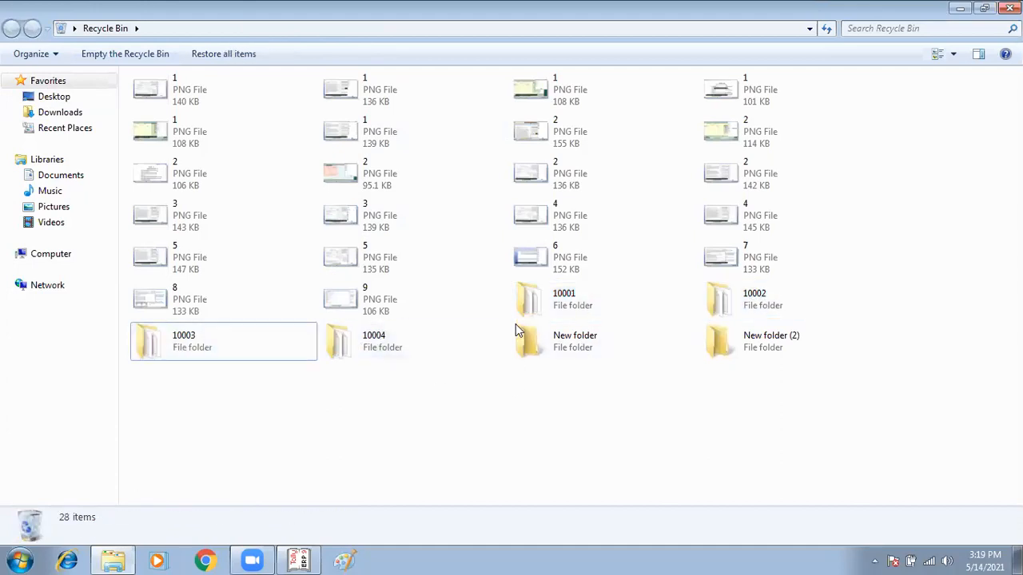
# Restore the folders 10001, 10002, 10003 and 10004 from the Recycle Bin and switch back to Tally.ERP 9
pyautogui.click(559, 309)
pyautogui.click(558, 308)
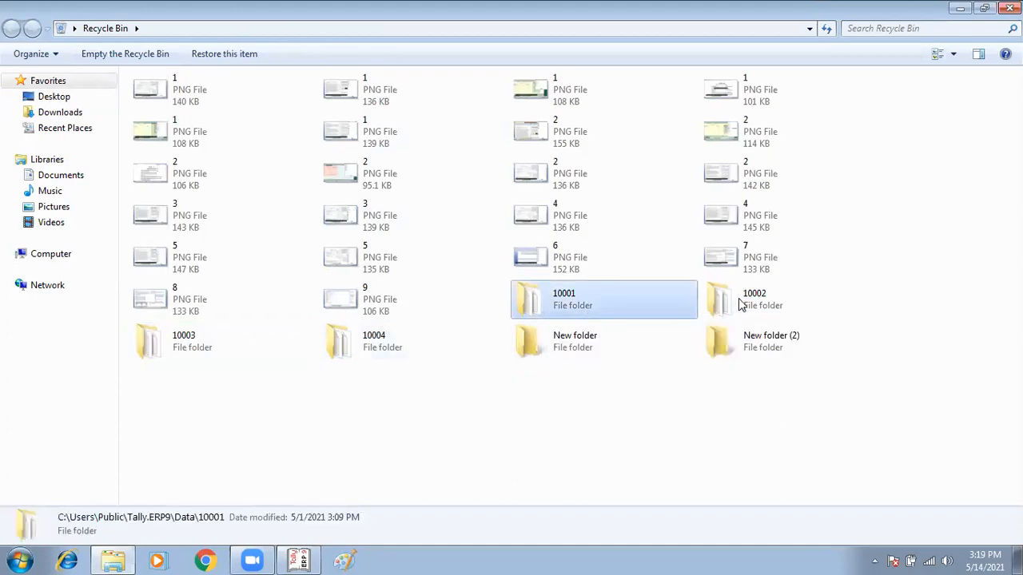
pyautogui.keyDown('ctrl'); pyautogui.click(752, 306); pyautogui.keyUp('ctrl')
pyautogui.keyDown('ctrl'); pyautogui.click(390, 350); pyautogui.keyUp('ctrl')
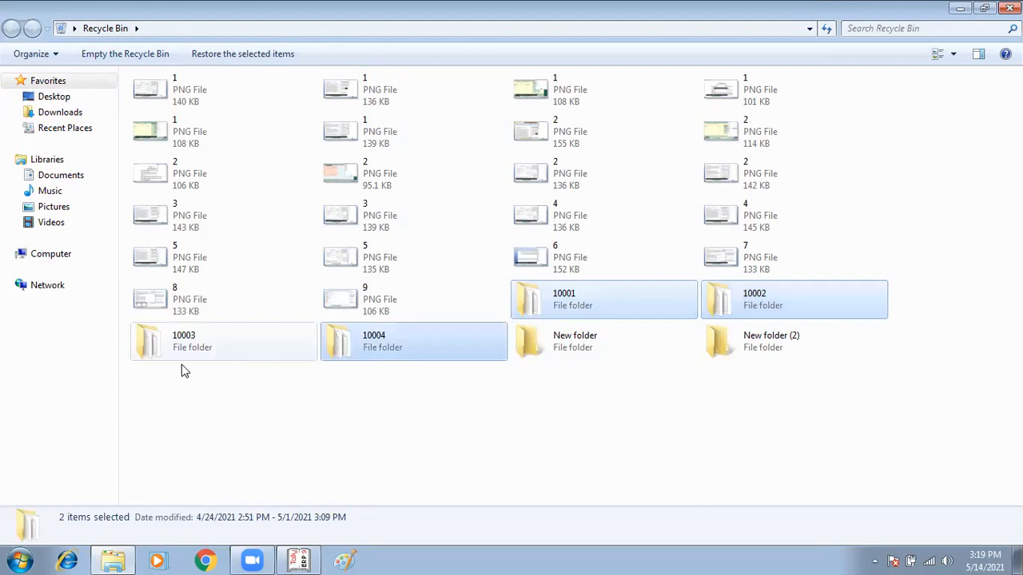
pyautogui.keyDown('ctrl'); pyautogui.click(184, 357); pyautogui.keyUp('ctrl')
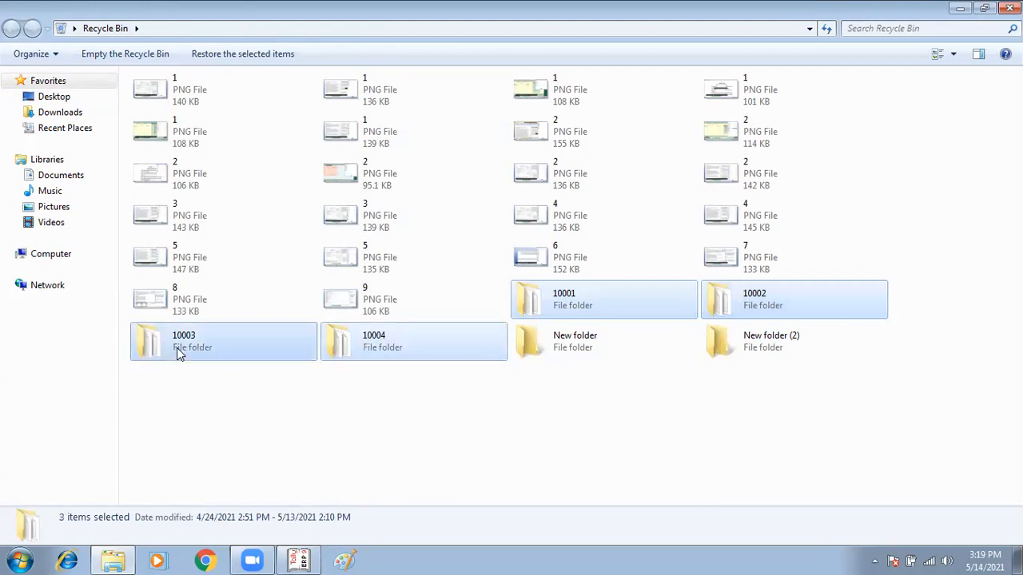
pyautogui.rightClick(413, 344)
pyautogui.click(444, 419)
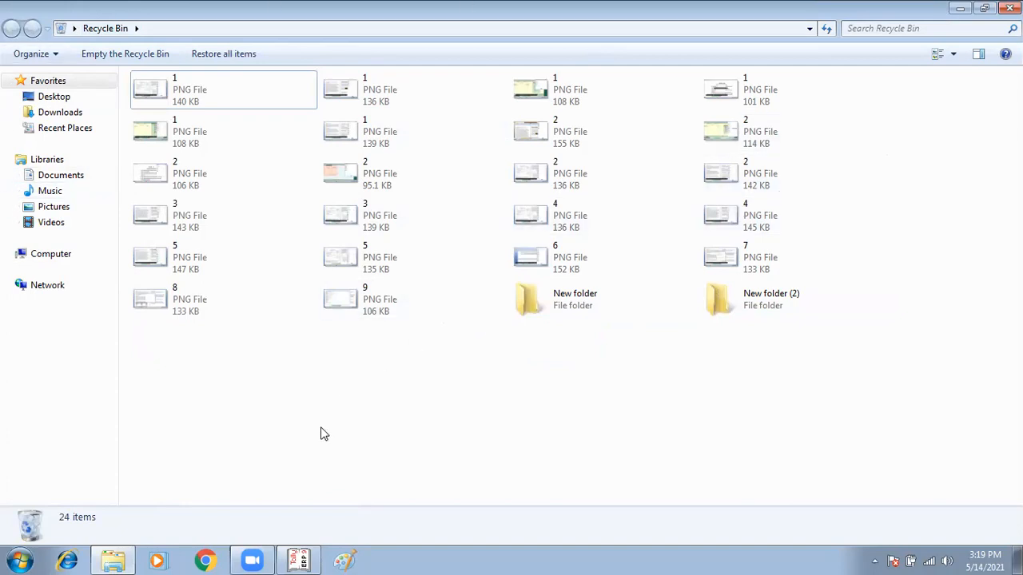
pyautogui.click(298, 560)
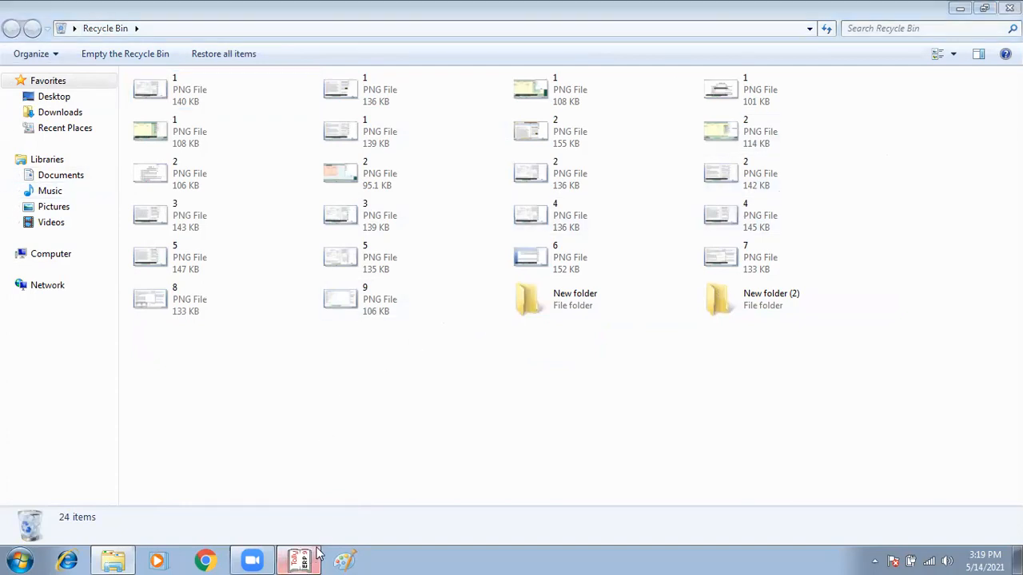